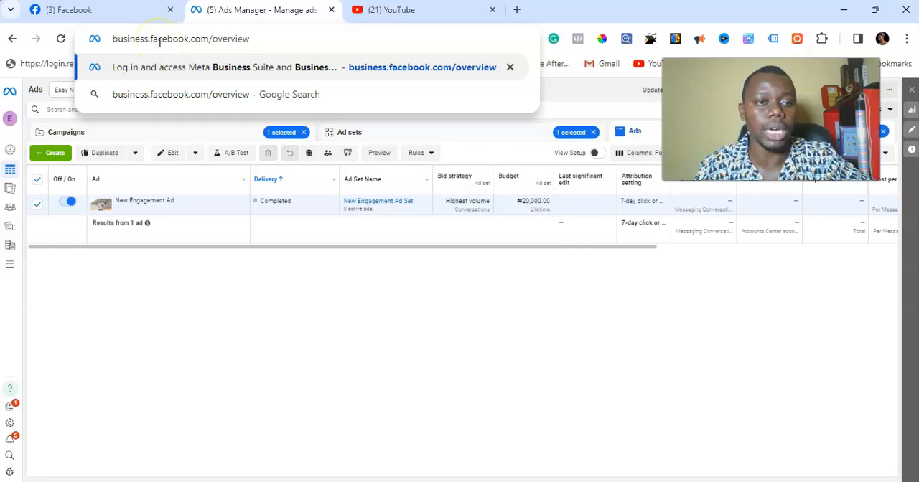
Step: Load business.facebook.com/overview and open the form for creating a business account
key("Return")
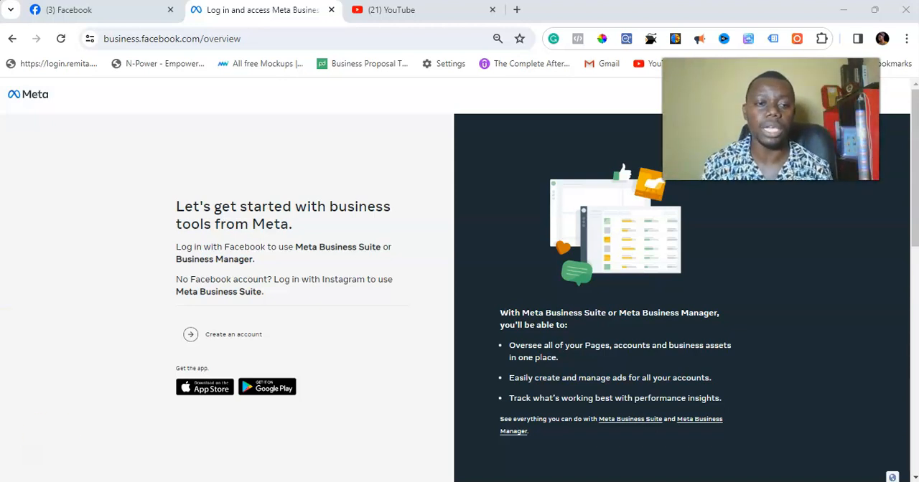
scroll(208, 259, "up", 5)
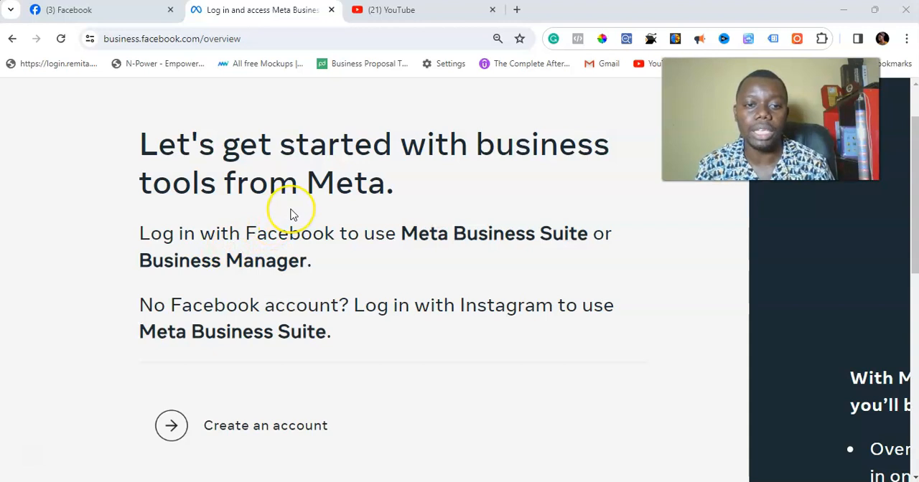
scroll(290, 212, "down", 5)
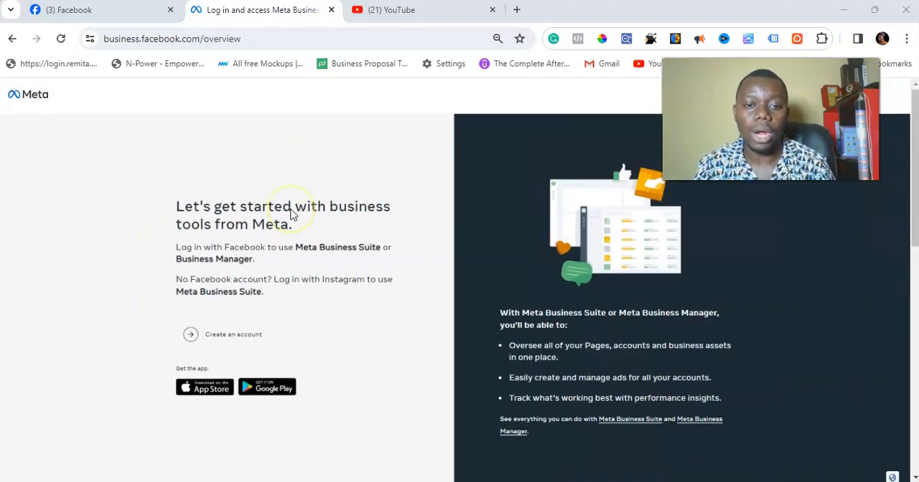
left_click(229, 334)
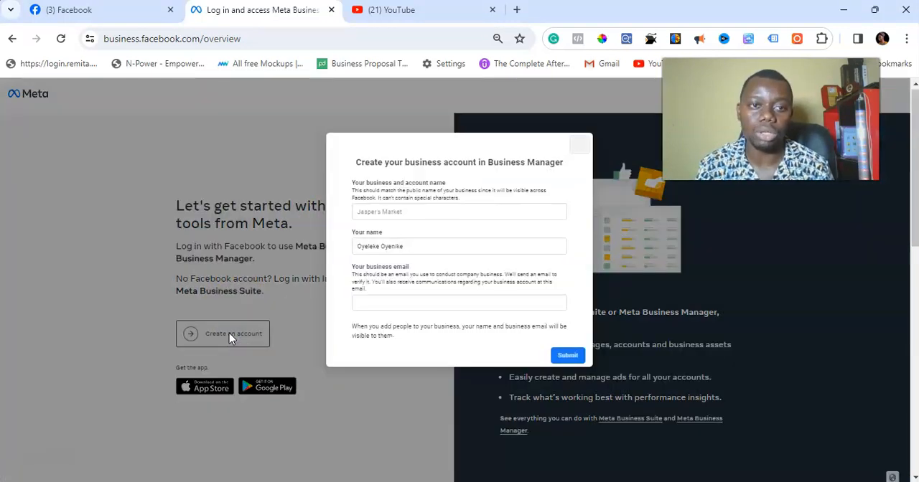
Step: Enter "Bidemi Shoes" as the business and account name, keeping the prefilled personal name
left_click(460, 208)
left_click(460, 214)
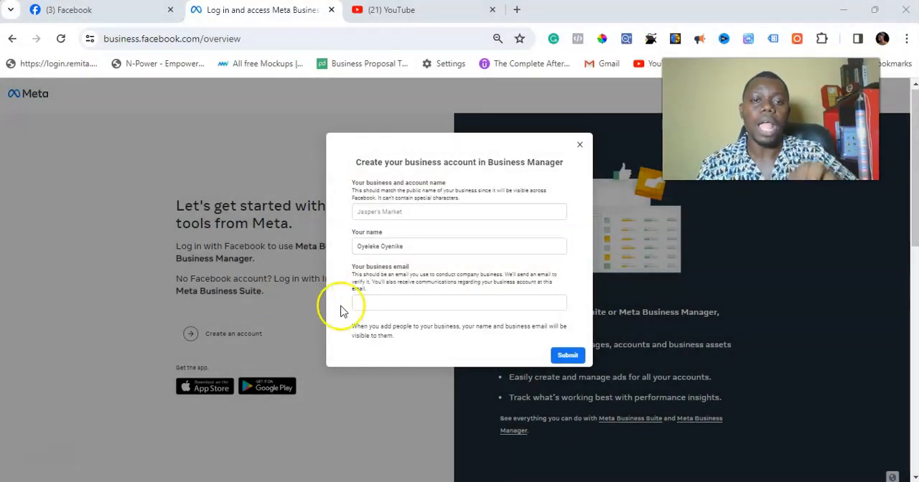
left_click(407, 211)
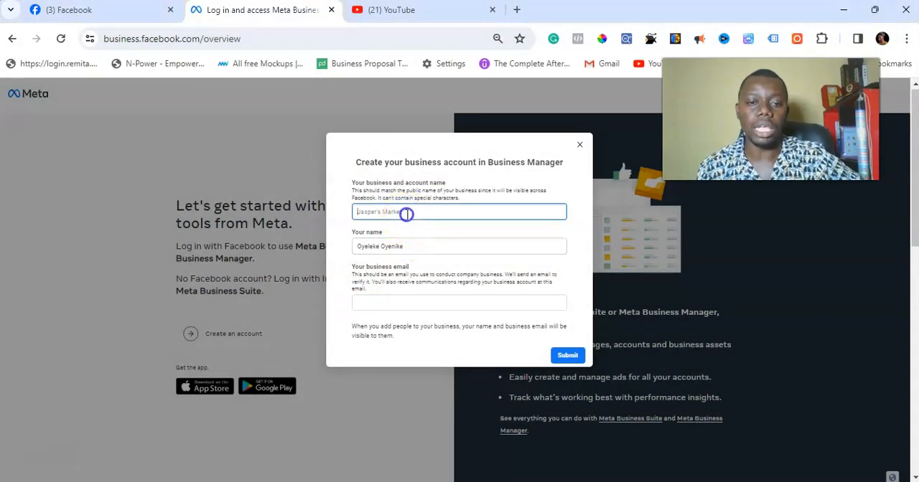
type("Bio")
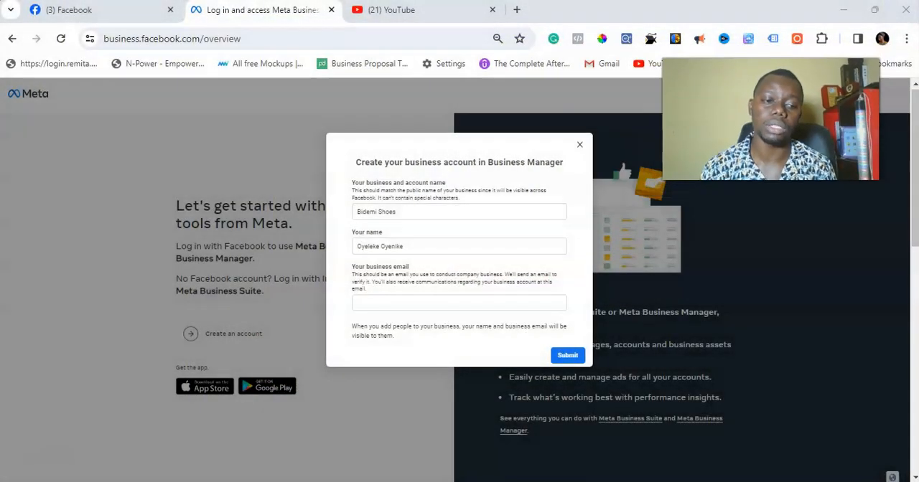
left_click(419, 247)
left_click(415, 250)
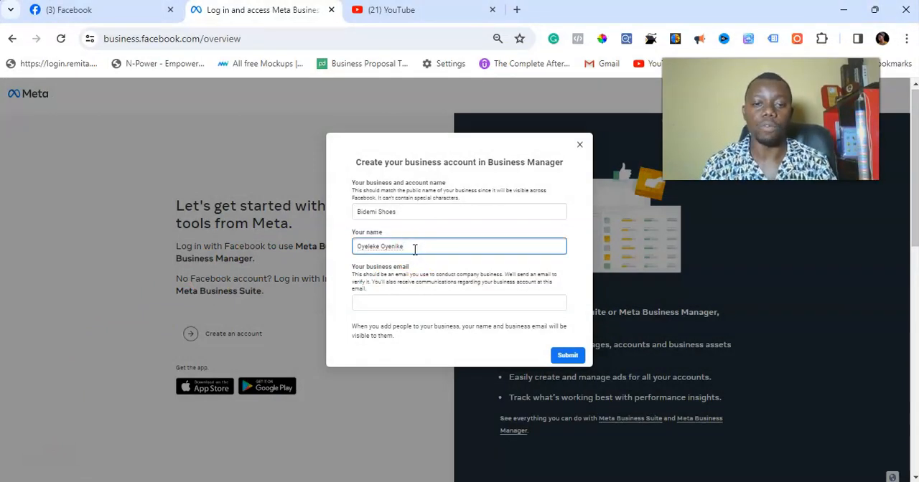
Step: Fill in the business email in the business account form
scroll(415, 250, "up", 5)
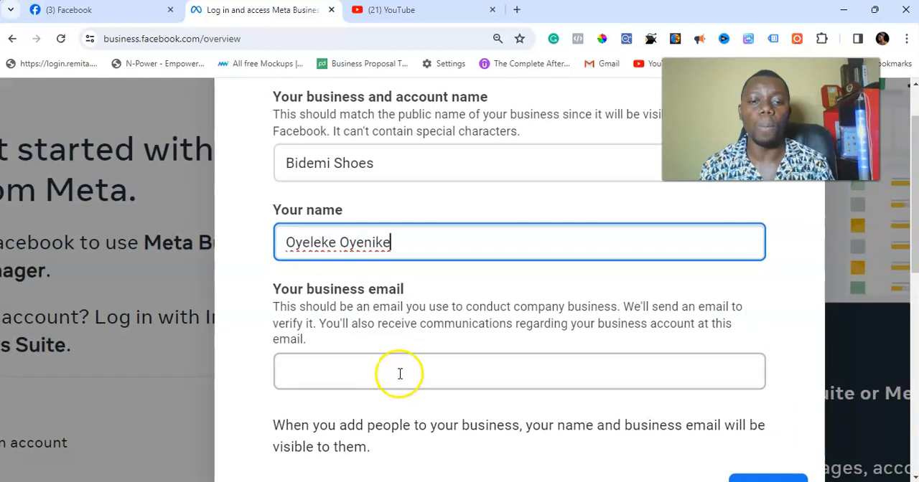
left_click(399, 373)
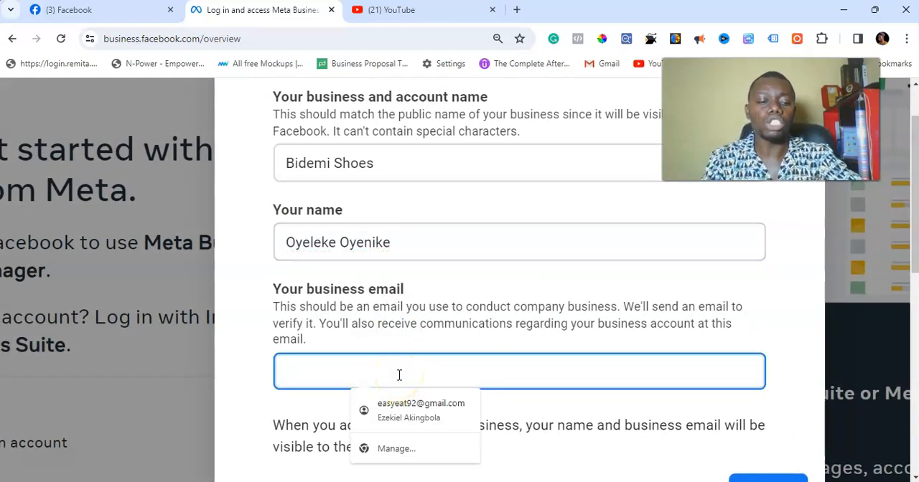
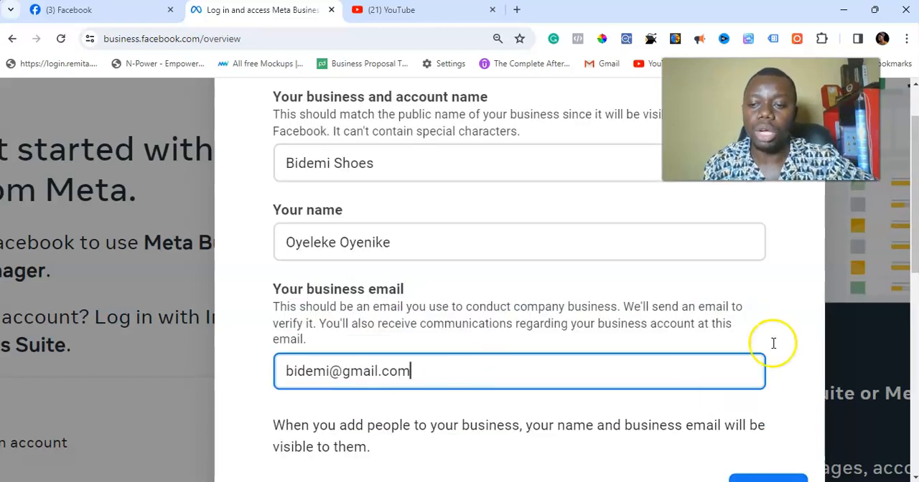
scroll(729, 316, "down", 3)
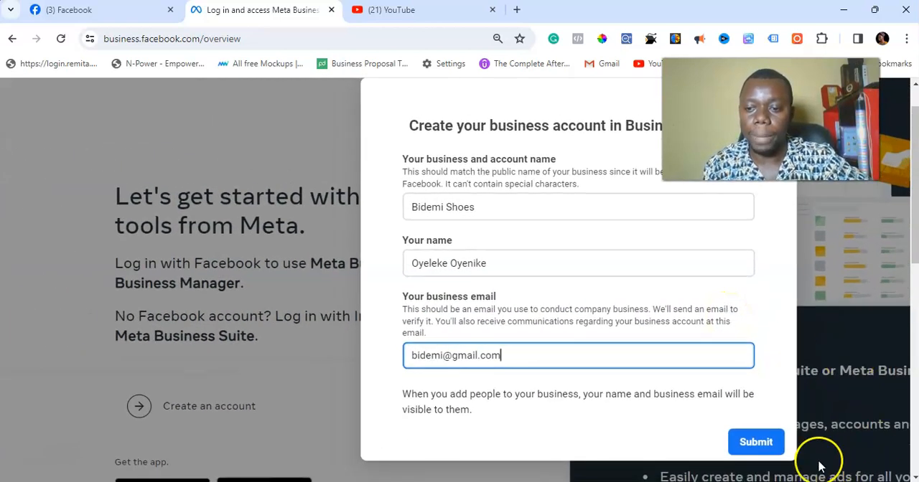
scroll(759, 446, "up", 5)
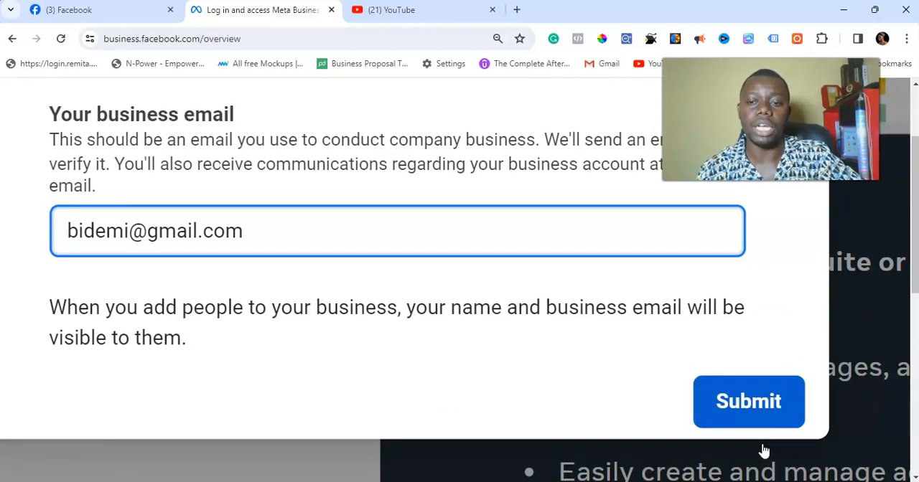
scroll(765, 451, "down", 5)
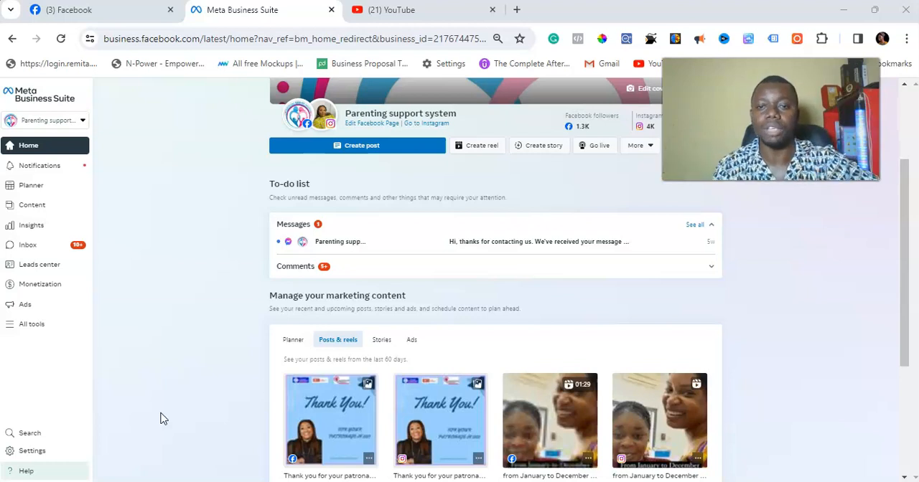
Step: Look over the notifications of the Parenting support system page and close them
left_click(36, 167)
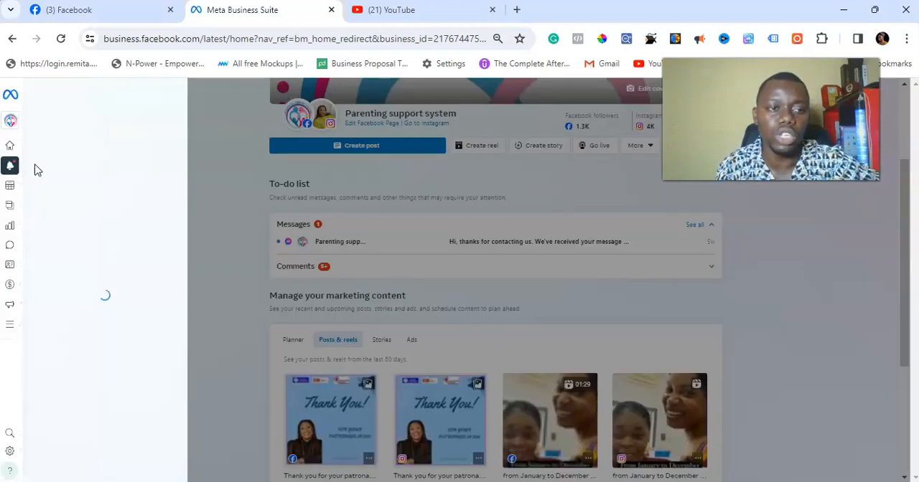
mouse_move(26, 180)
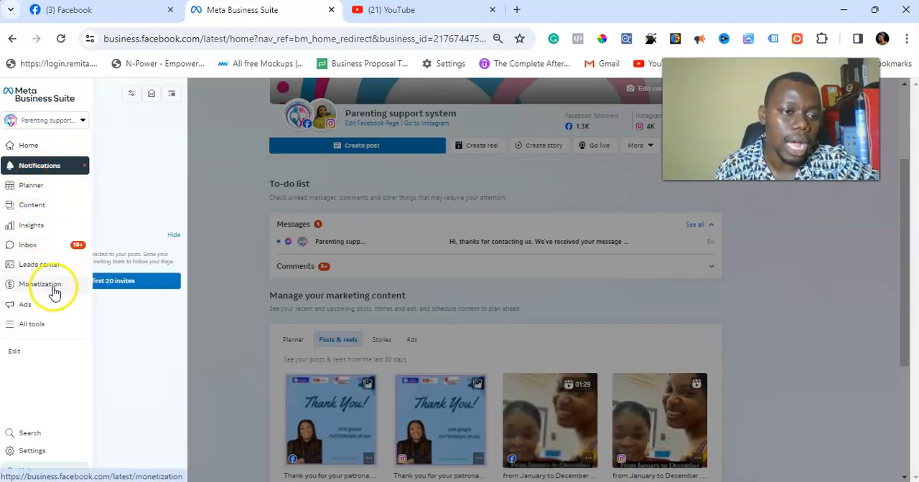
left_click(218, 198)
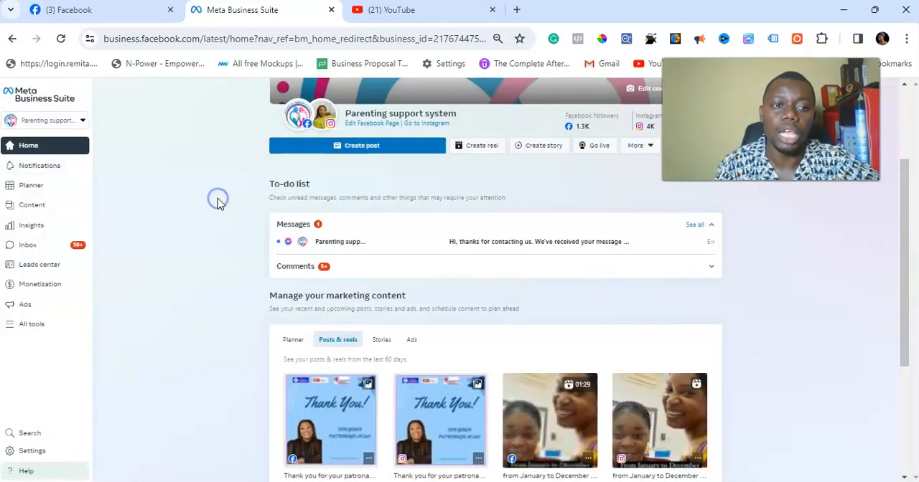
Step: Browse the available business accounts and their assets without switching to another one
left_click(41, 122)
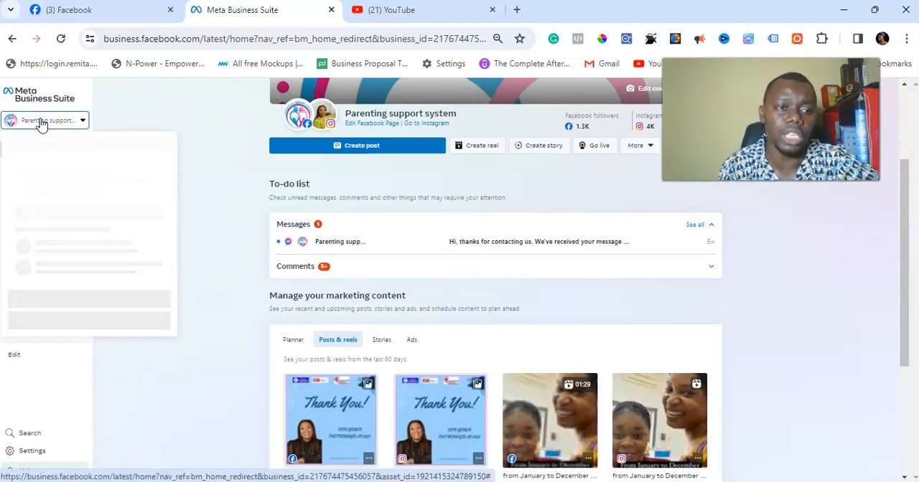
left_click(50, 171)
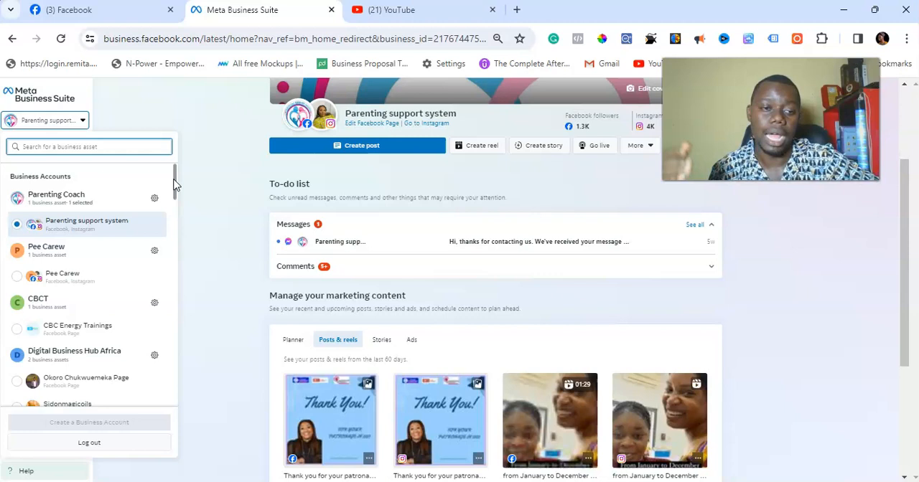
left_click_drag(175, 185, 189, 244)
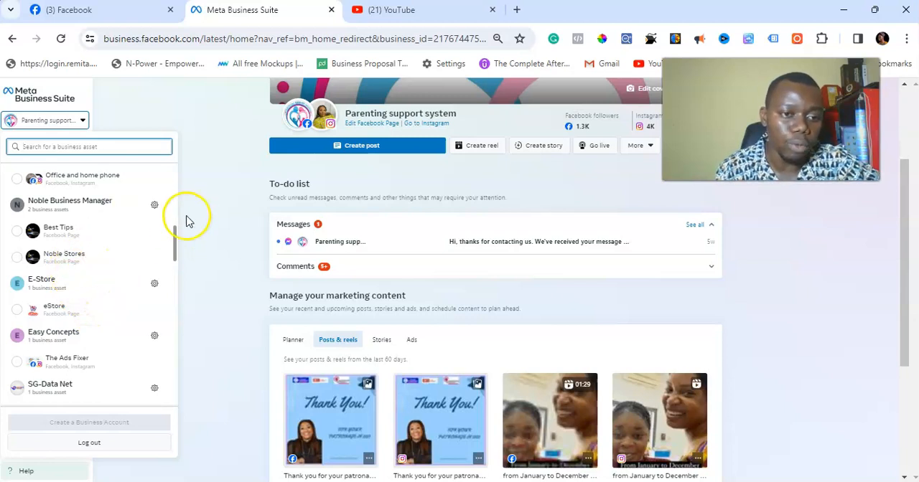
left_click(218, 211)
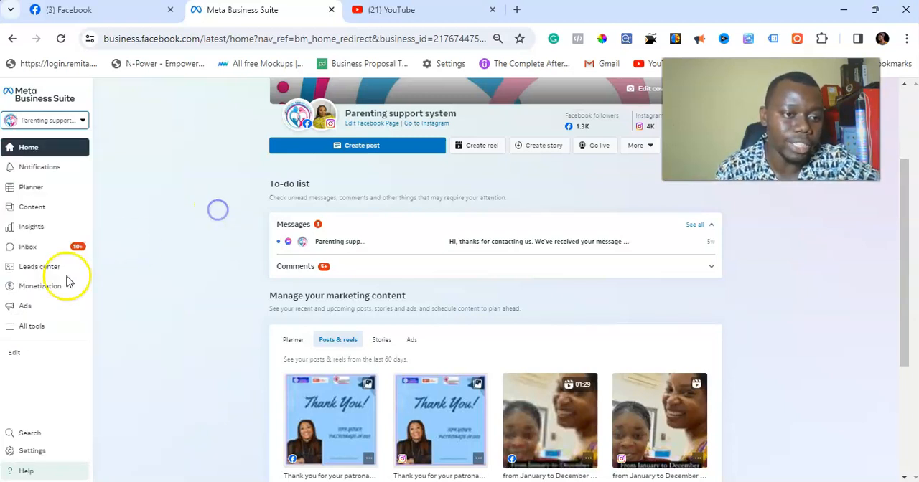
Step: Open Ads Manager for the Parenting support system business
left_click(27, 328)
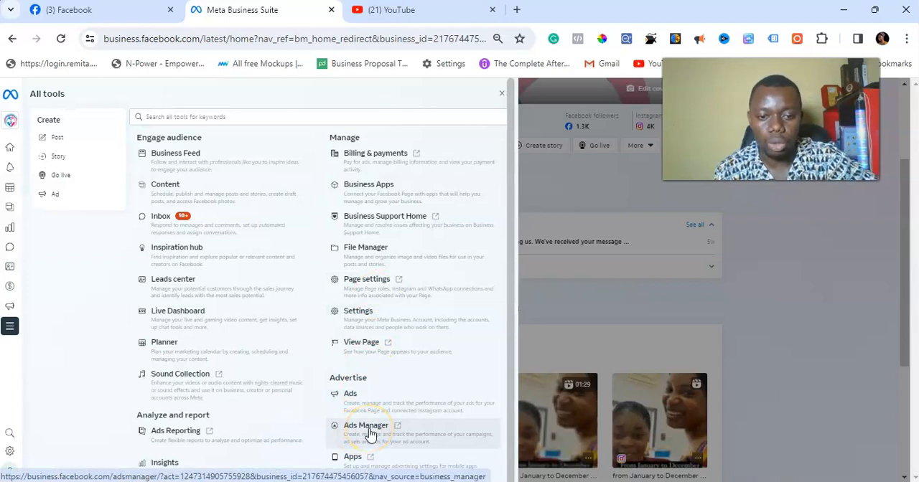
scroll(370, 435, "up", 5)
left_click(372, 388)
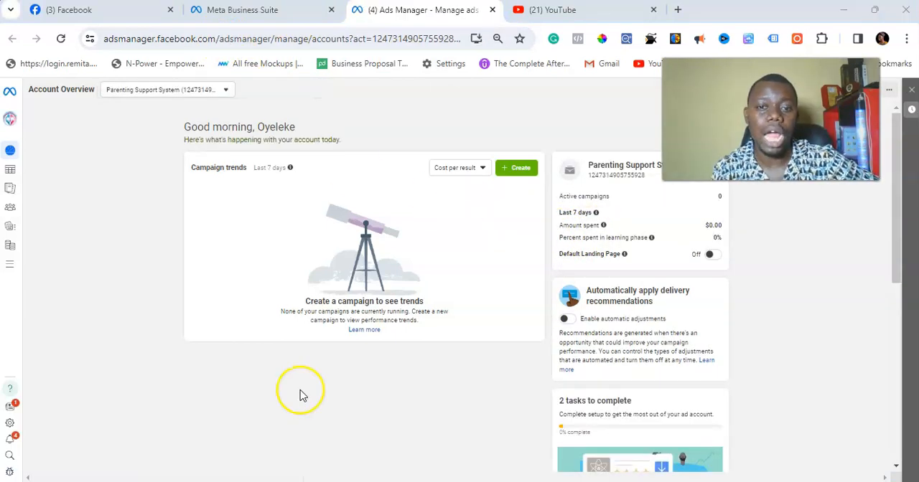
Step: Start creating a new campaign and review the descriptions of the Engagement and Awareness objectives
left_click(529, 171)
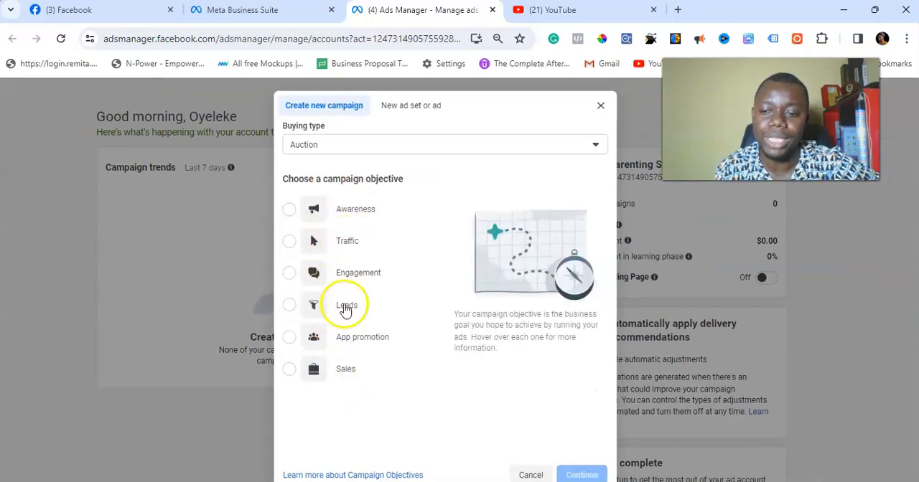
mouse_move(349, 287)
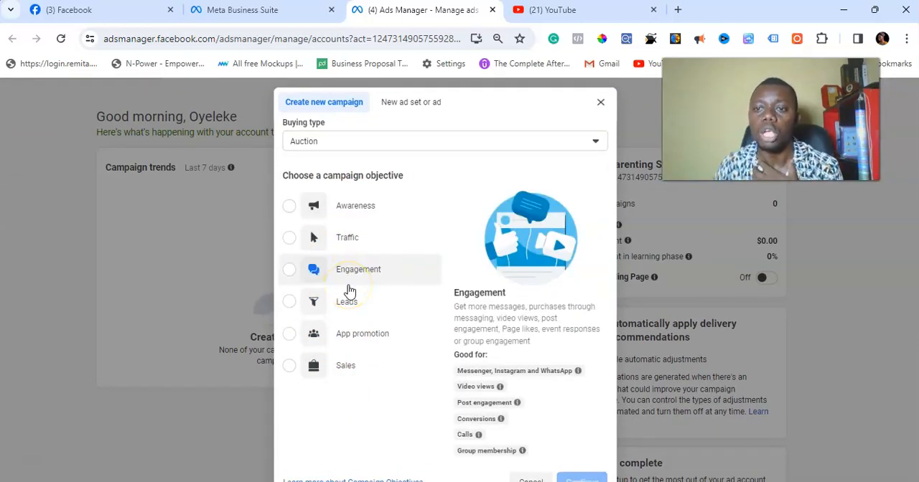
mouse_move(343, 211)
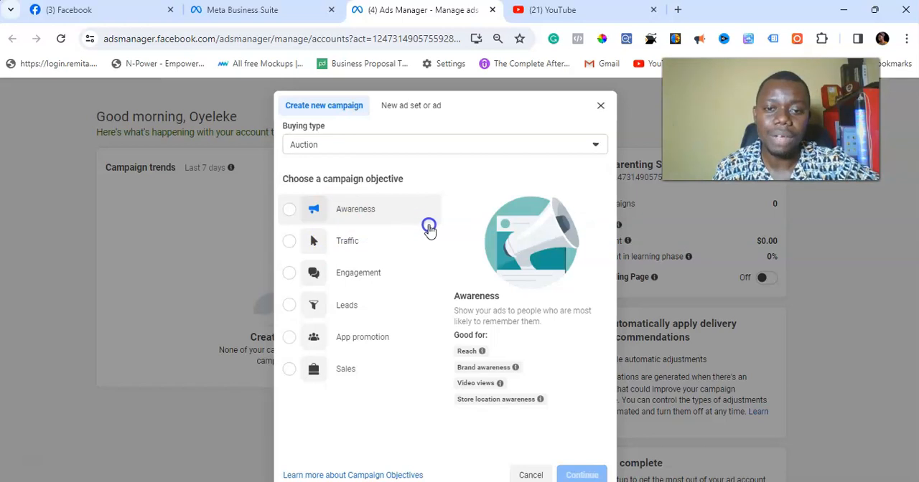
Step: Compare the Traffic, Engagement and Leads campaign objectives and what each is good for
left_click(351, 243)
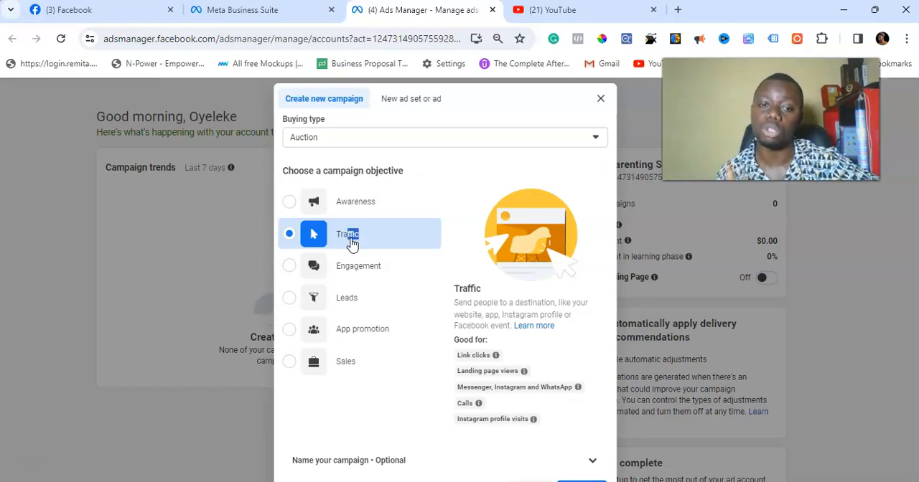
left_click(363, 267)
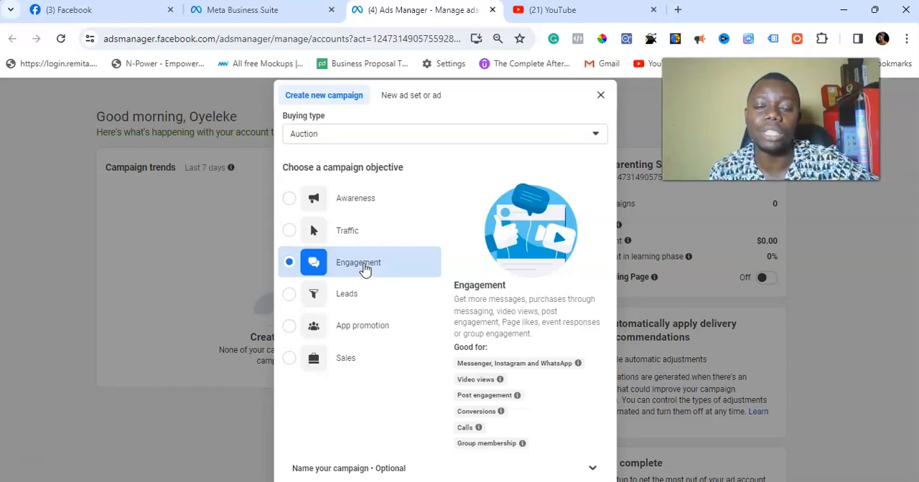
left_click(367, 304)
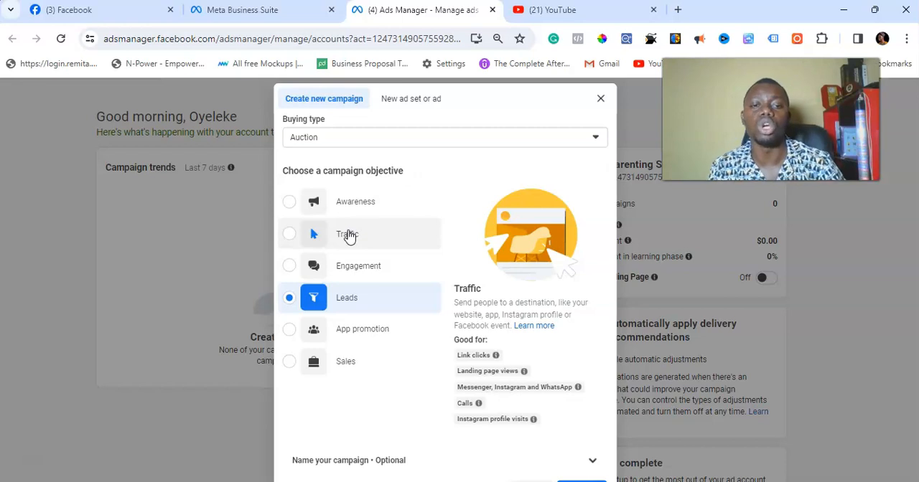
Step: Set the campaign objective to Engagement and continue to the campaign setup choice
left_click(364, 265)
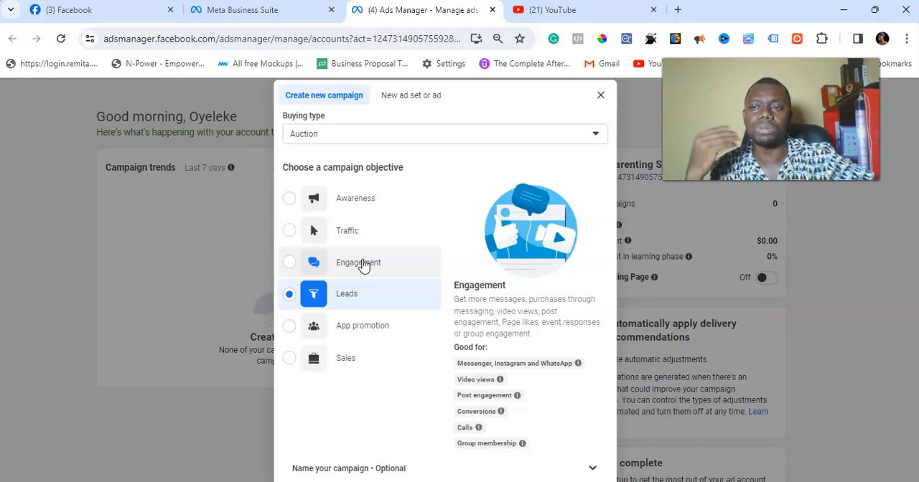
left_click(364, 266)
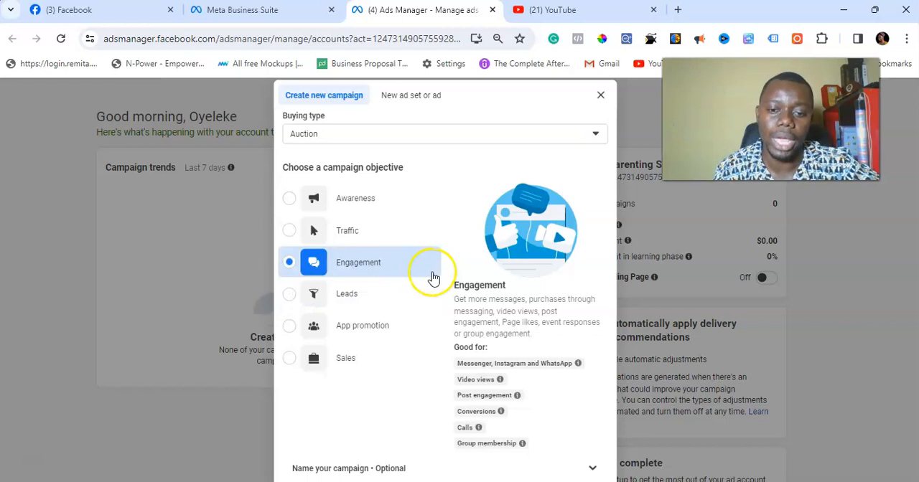
scroll(433, 277, "down", 3)
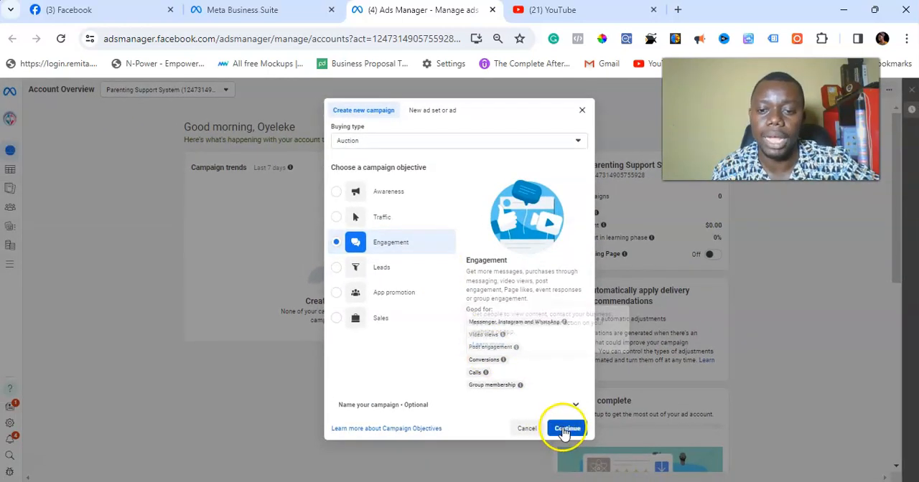
left_click(554, 429)
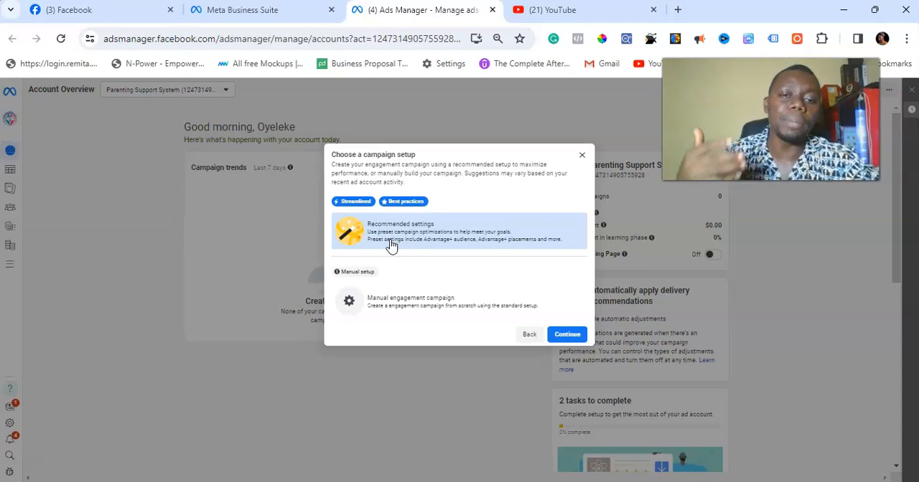
Step: Choose the manual engagement campaign setup and continue to the campaign editor
left_click(404, 297)
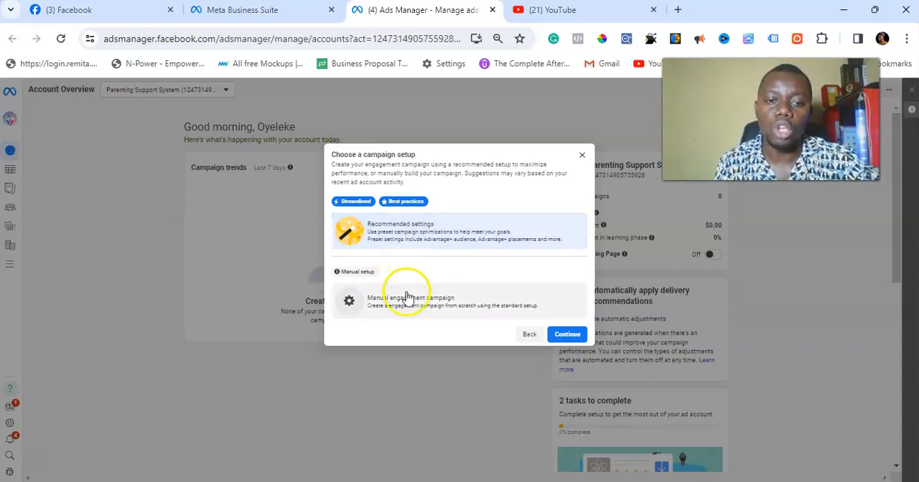
left_click(551, 331)
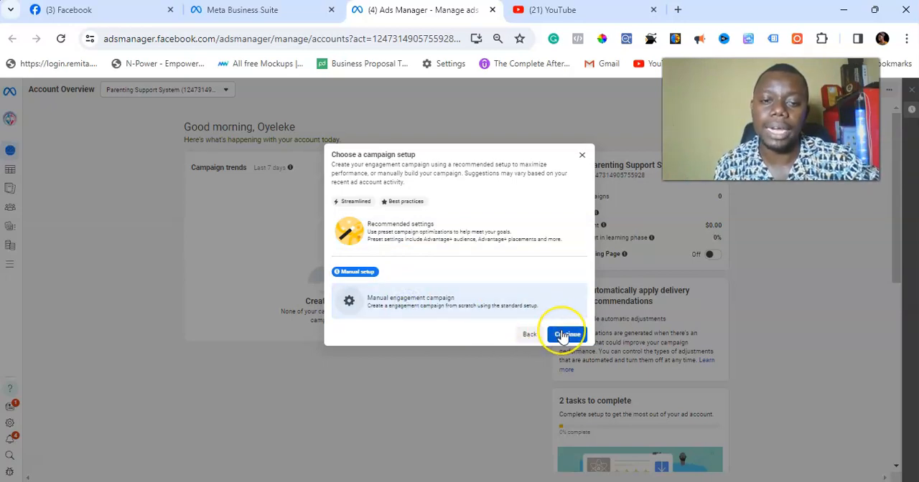
left_click(564, 335)
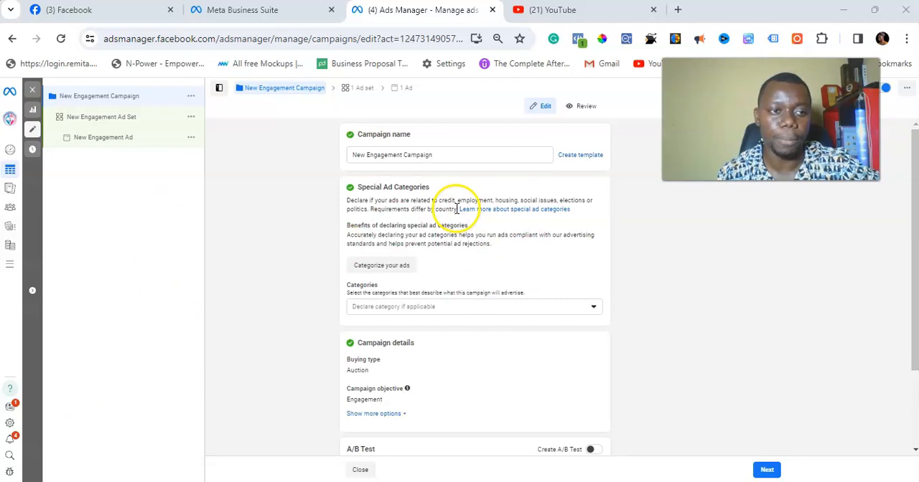
Step: Name the campaign "Bidemi shoes engagemebt for valentine" and continue to the ad set settings
left_click_drag(441, 154, 330, 155)
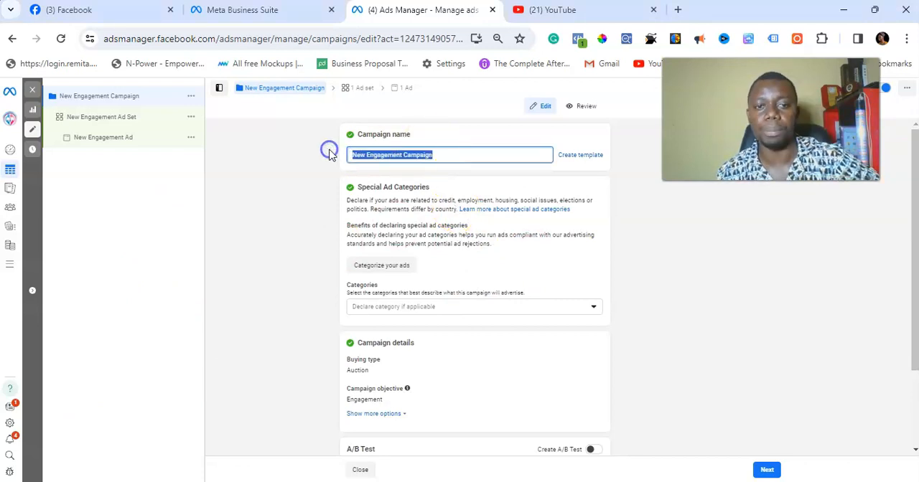
type("Bic")
type("emi shoes e")
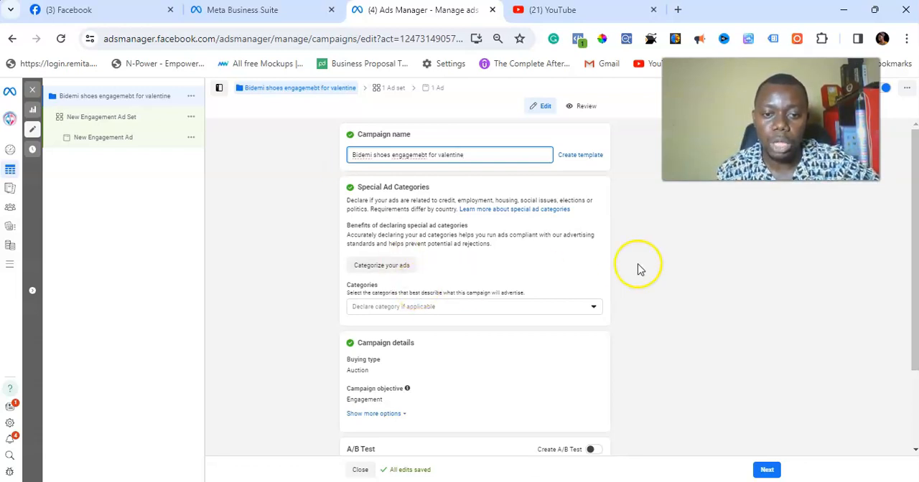
left_click_drag(914, 200, 901, 327)
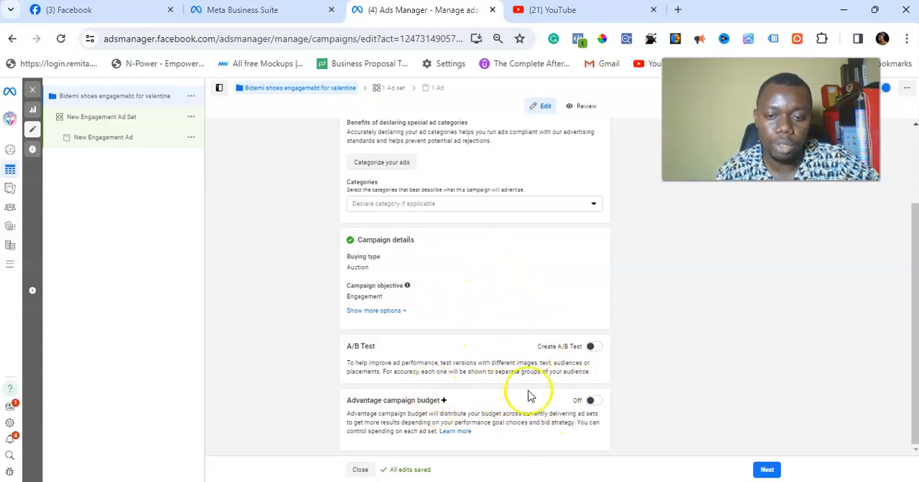
left_click(767, 471)
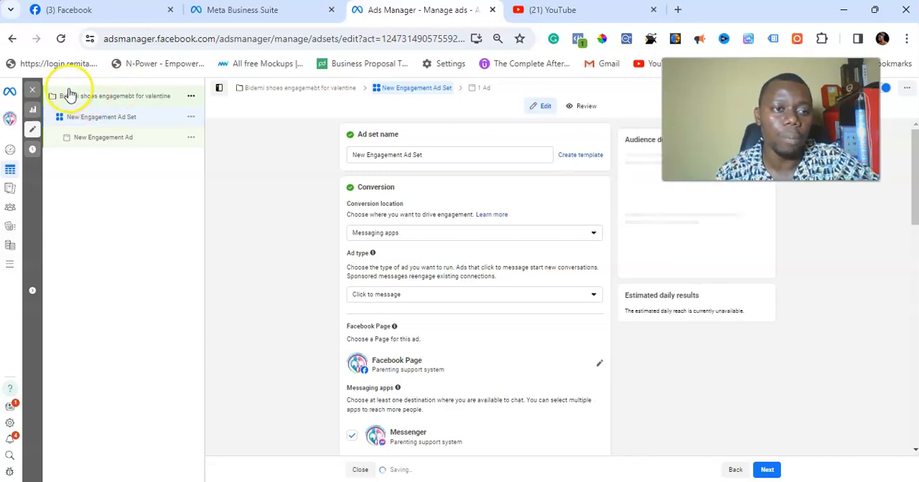
Step: Examine how the campaign, ad set and ad levels are nested in the campaign structure
scroll(70, 95, "up", 5)
scroll(70, 95, "up", 2)
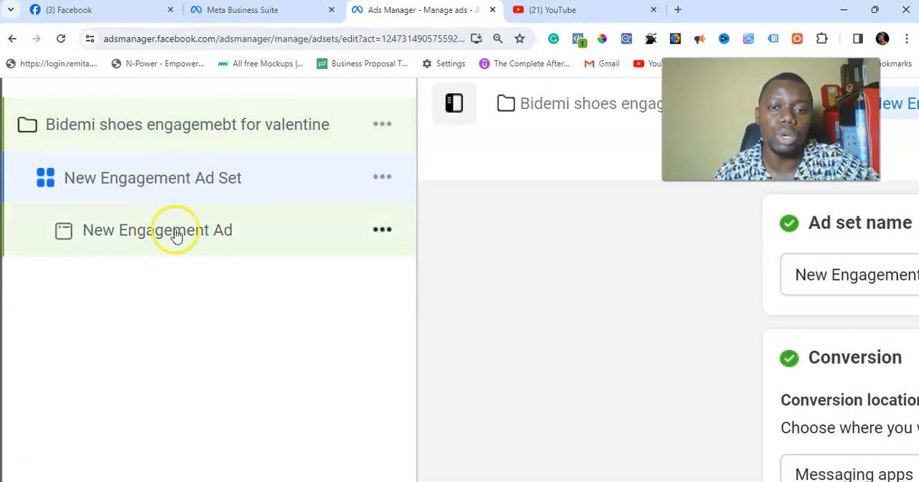
key("ctrl+minus")
key("ctrl+minus")
key("ctrl+minus")
key("ctrl+minus")
key("ctrl+minus")
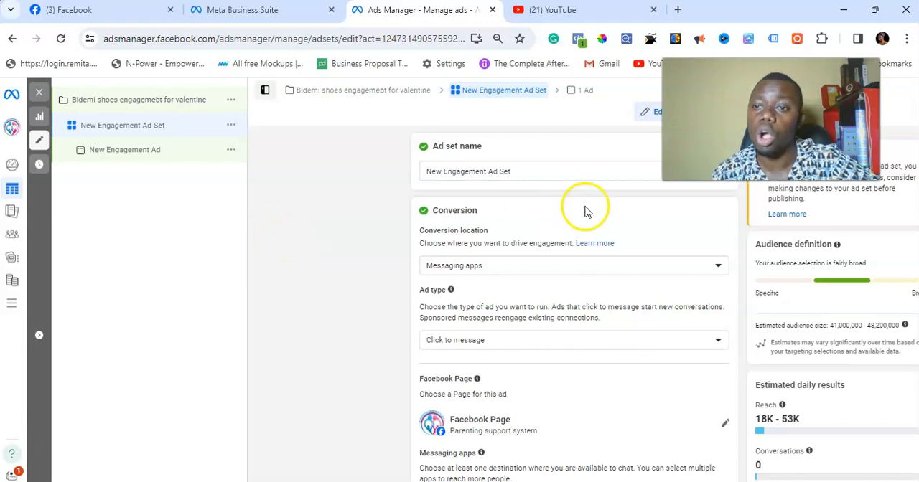
key("ctrl+minus")
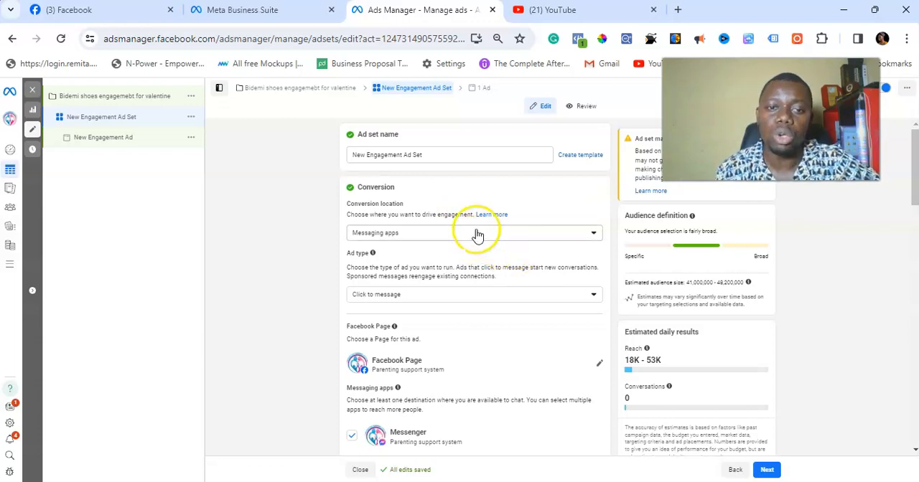
Step: Review the conversion locations and ad types, keeping Messaging apps and Click to message
left_click(476, 233)
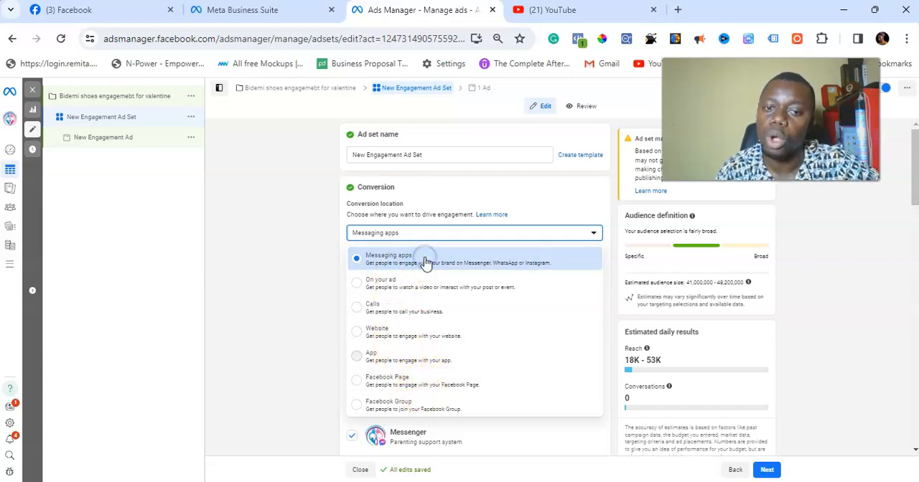
left_click(292, 257)
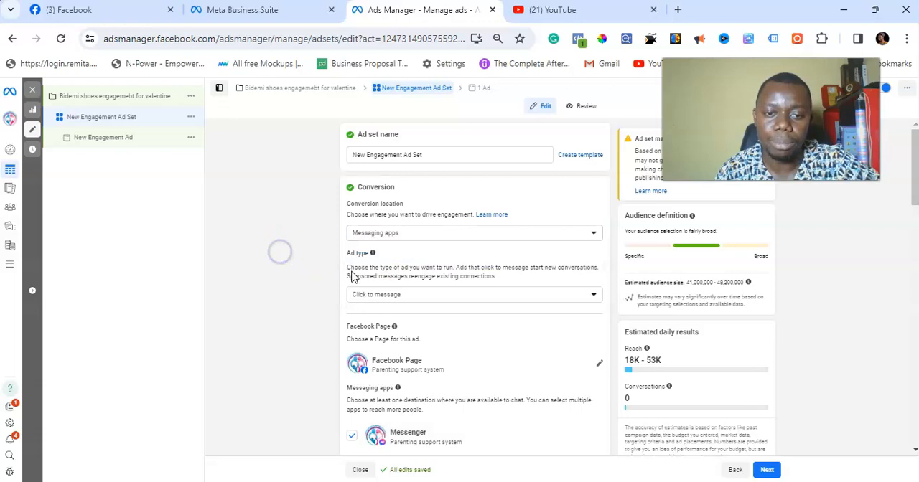
left_click(471, 296)
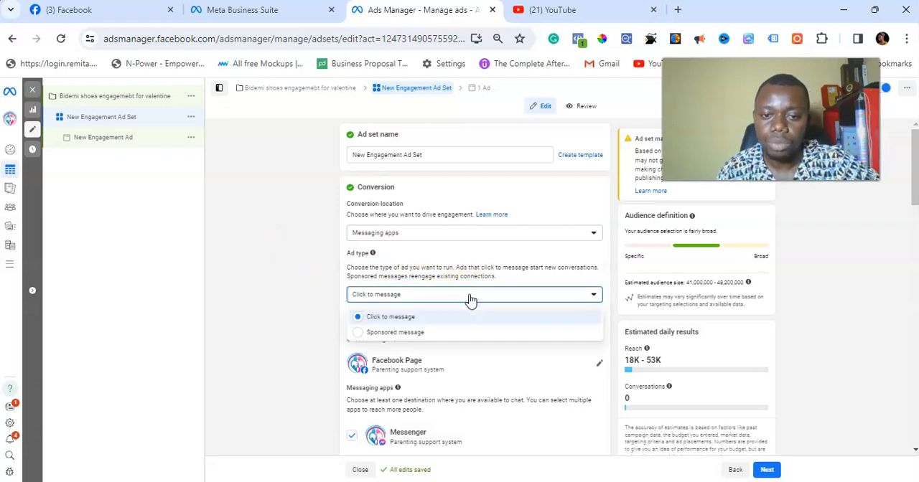
left_click(405, 321)
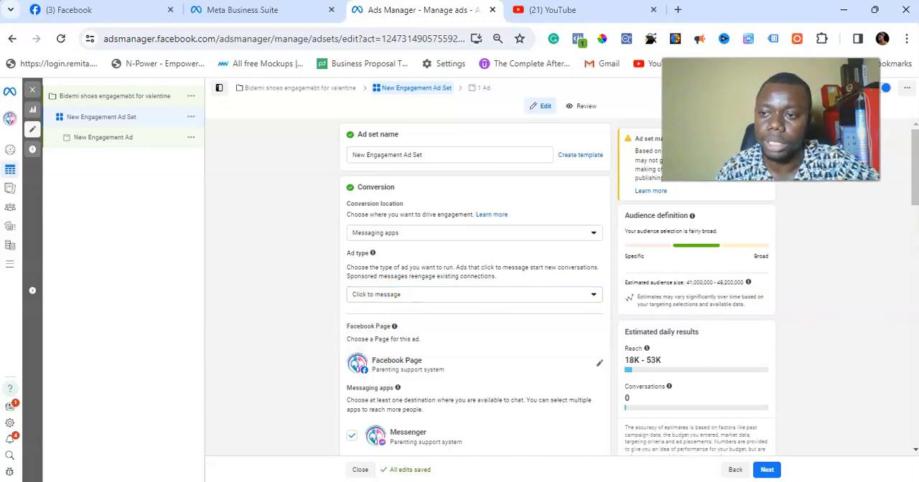
Step: Change the ad set's Facebook Page to Bec Okezue Store
left_click_drag(913, 167, 913, 199)
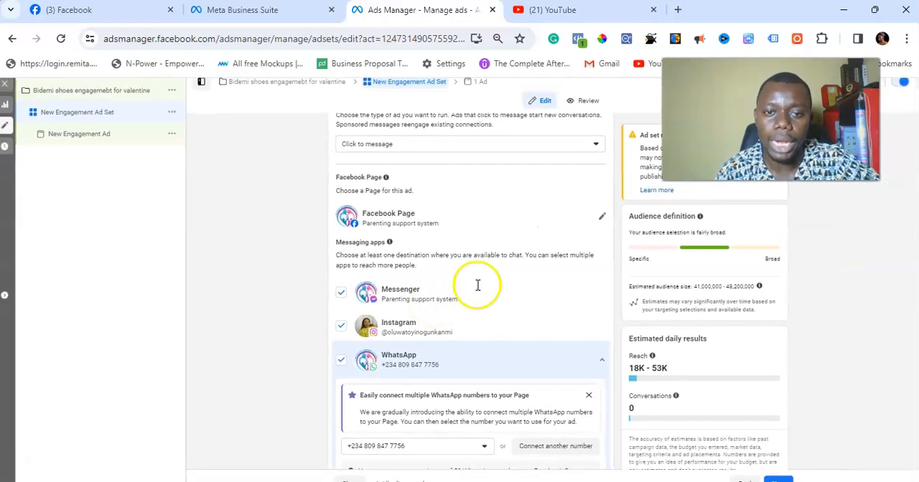
left_click(602, 216)
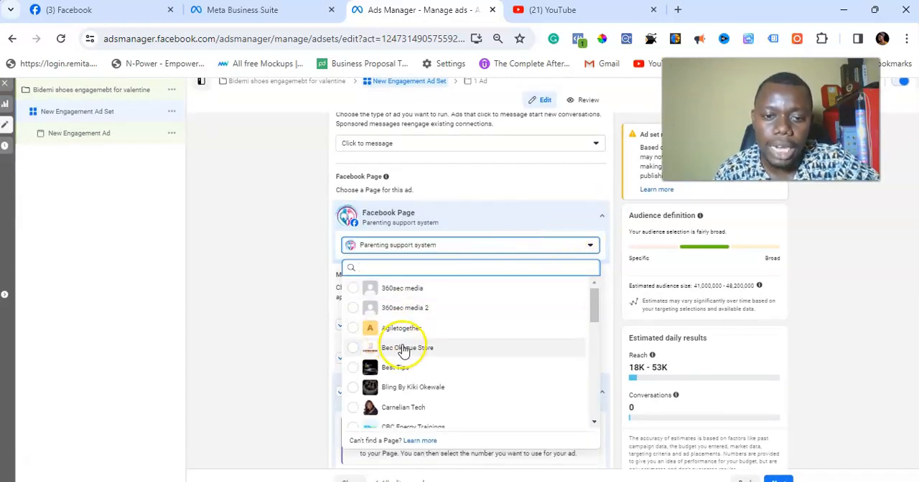
left_click(417, 354)
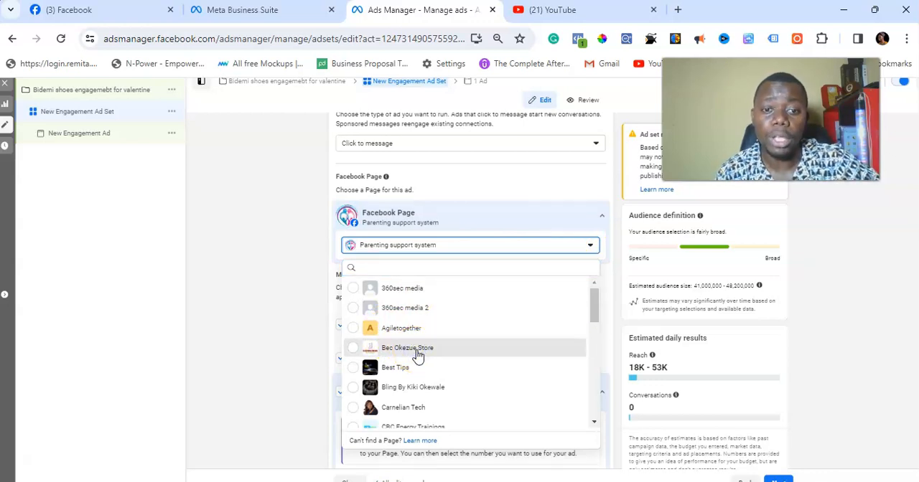
left_click(417, 354)
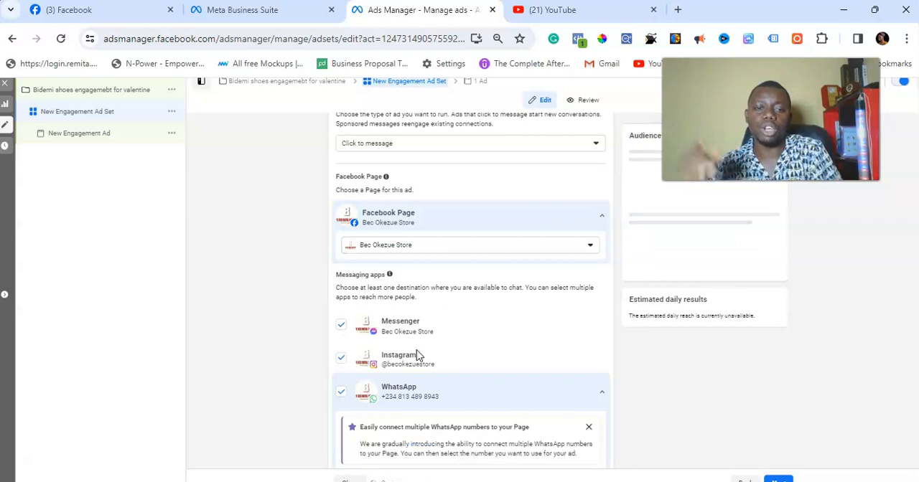
left_click(610, 247)
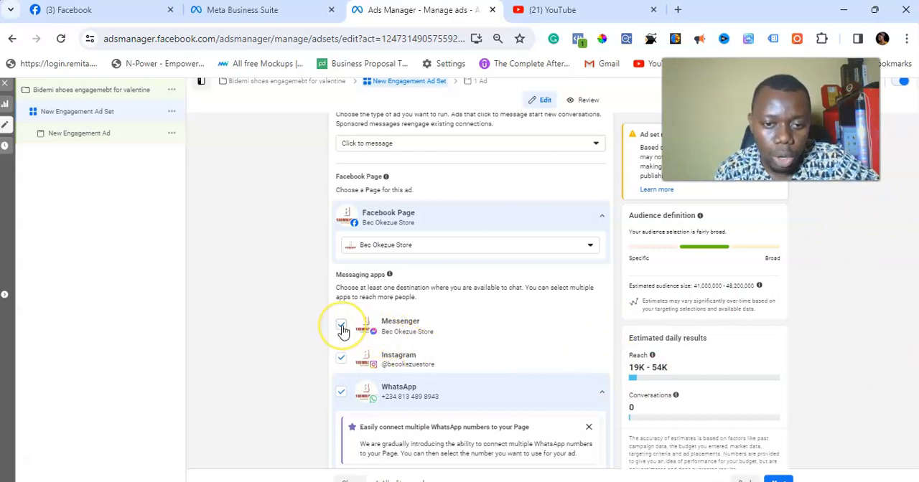
Step: Deselect Instagram and Messenger as messaging apps, leaving WhatsApp as the only chat destination
left_click(341, 359)
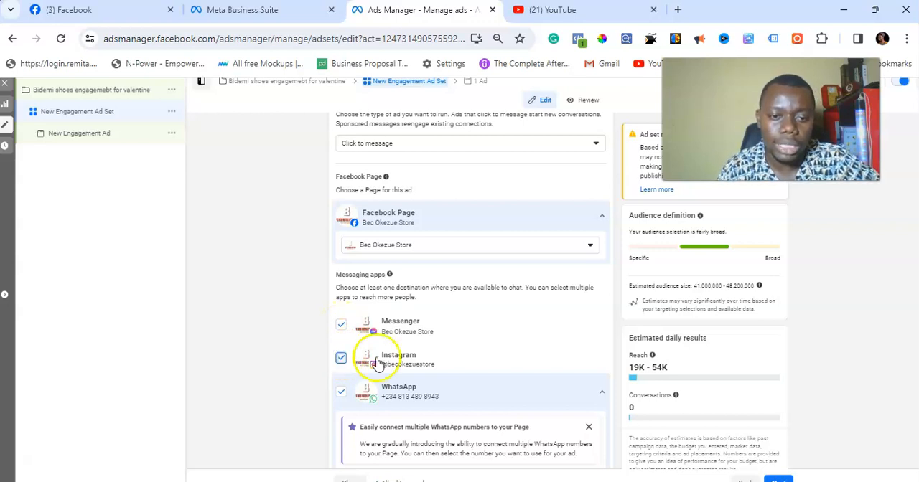
left_click(340, 329)
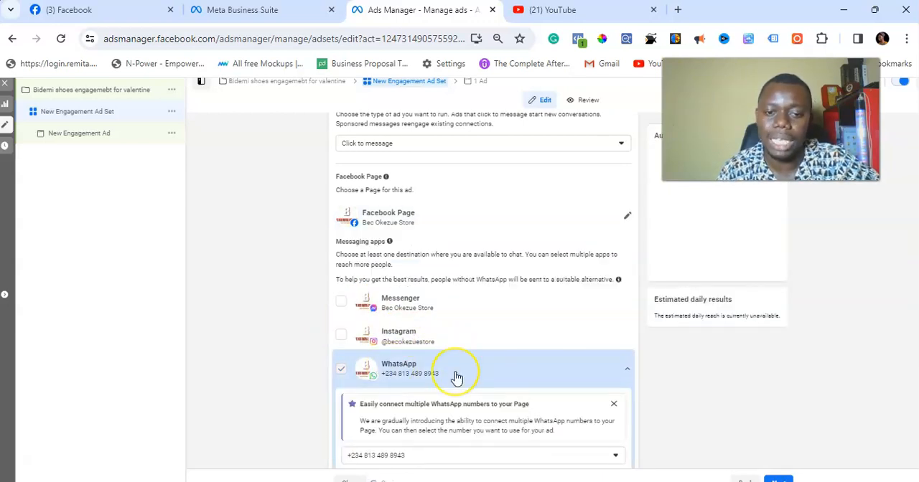
key("ctrl+plus")
key("ctrl+plus")
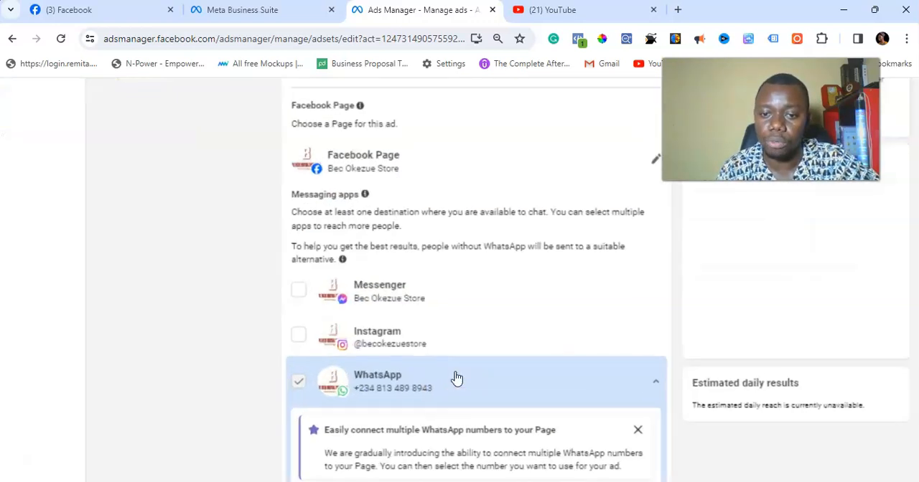
key("ctrl+minus")
key("ctrl+minus")
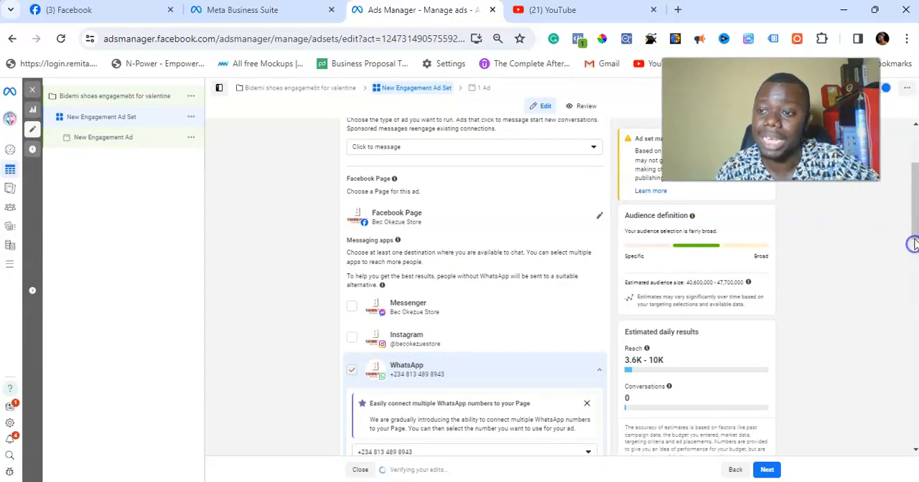
Step: Set the ad set's daily budget to $3.00 and review the schedule options
scroll(913, 251, "down", 3)
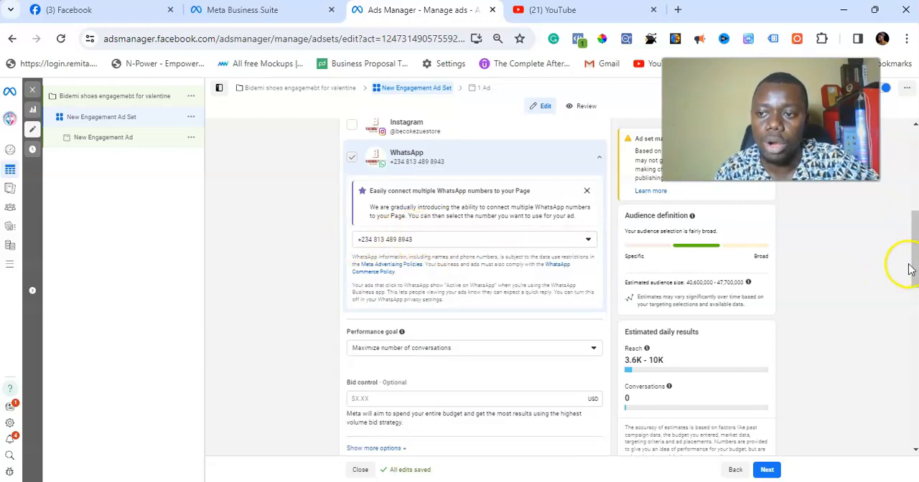
left_click_drag(913, 251, 909, 323)
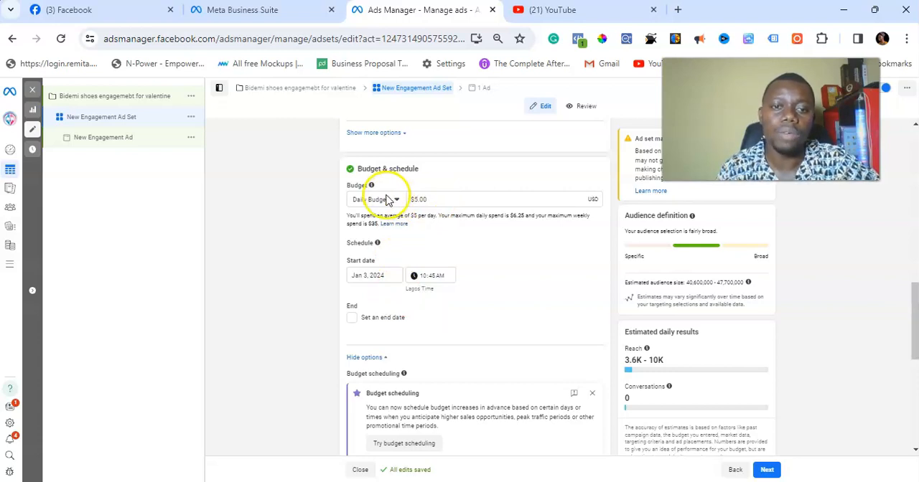
left_click(417, 199)
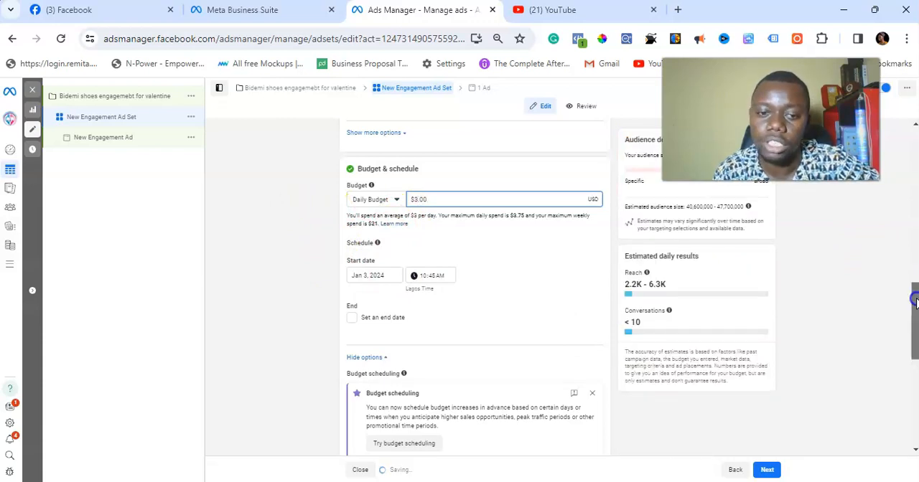
left_click_drag(915, 300, 913, 334)
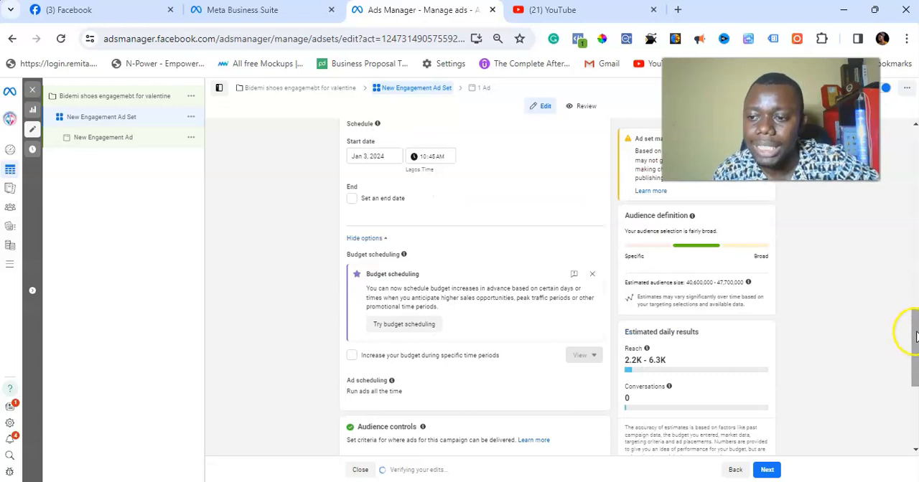
scroll(913, 355, "up", 2)
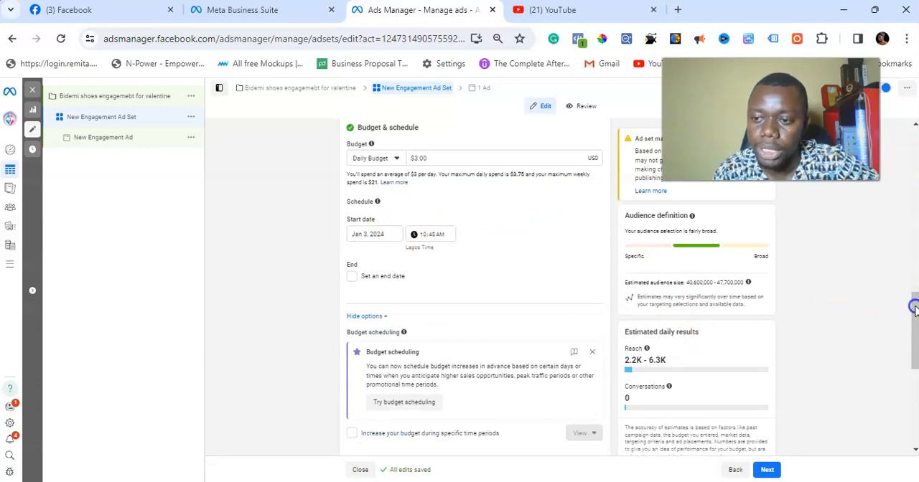
scroll(911, 314, "down", 1)
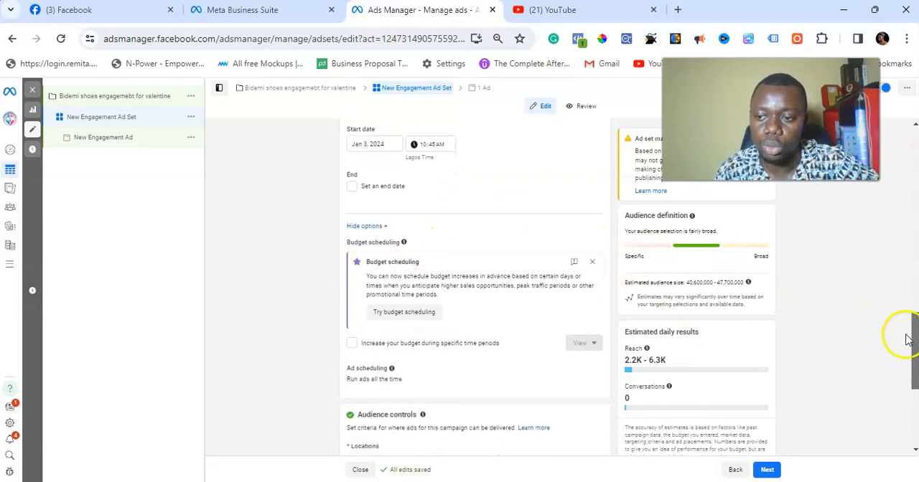
Step: Expand the audience controls and switch the ad set to the original audience options
left_click_drag(909, 335, 909, 404)
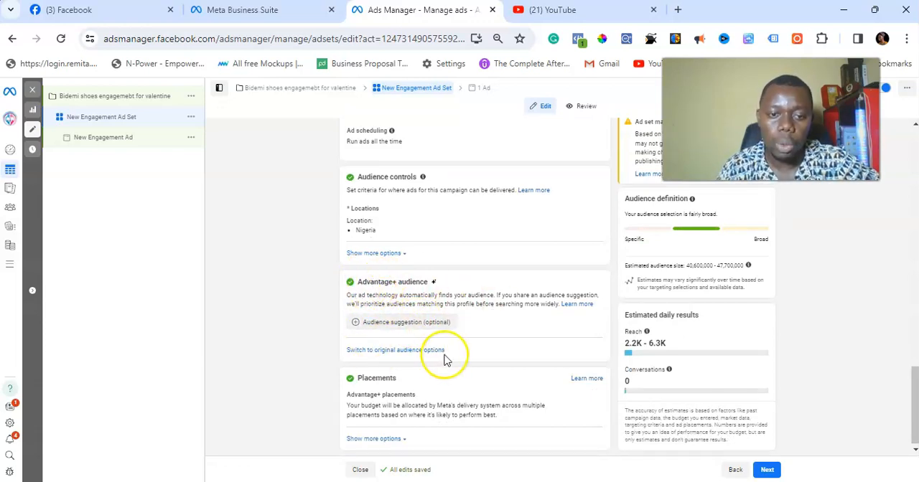
left_click(384, 255)
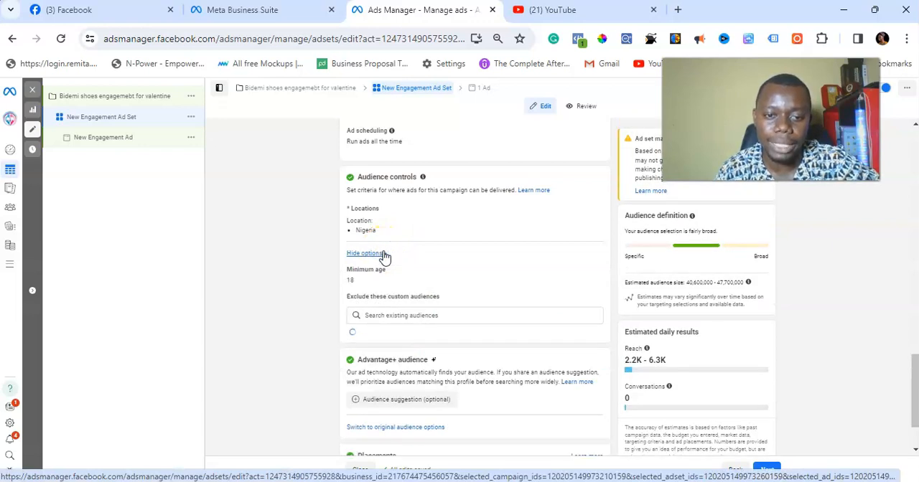
left_click_drag(395, 444, 412, 455)
scroll(407, 444, "up", 3)
scroll(407, 447, "up", 1)
left_click(403, 433)
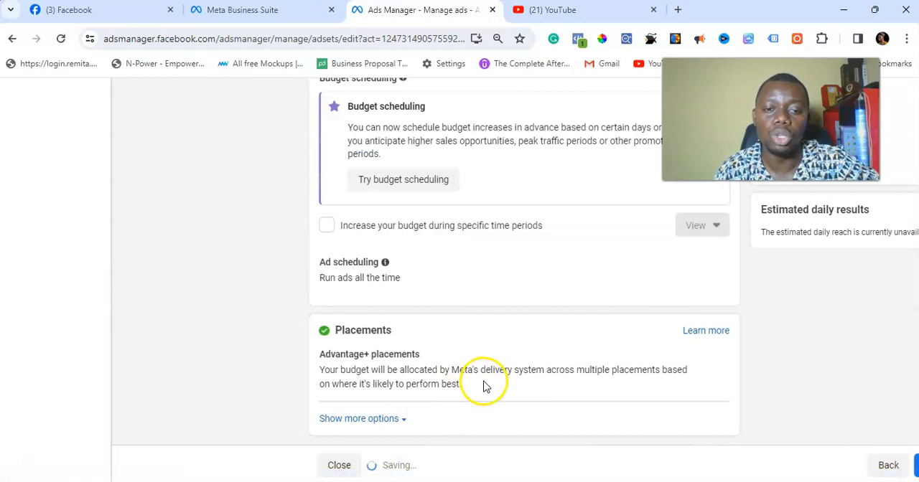
Step: Narrow the audience location from the whole of Nigeria to the city of Lagos, Lagos State
scroll(519, 361, "down", 3)
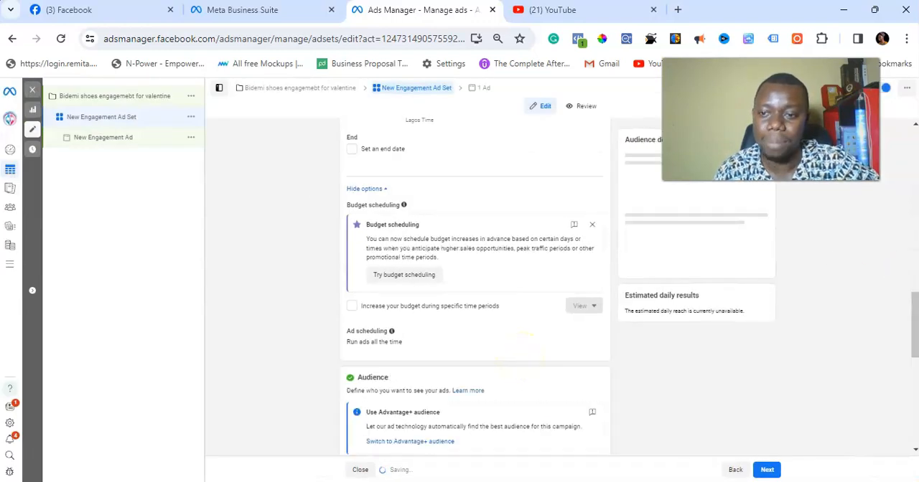
left_click_drag(915, 316, 913, 393)
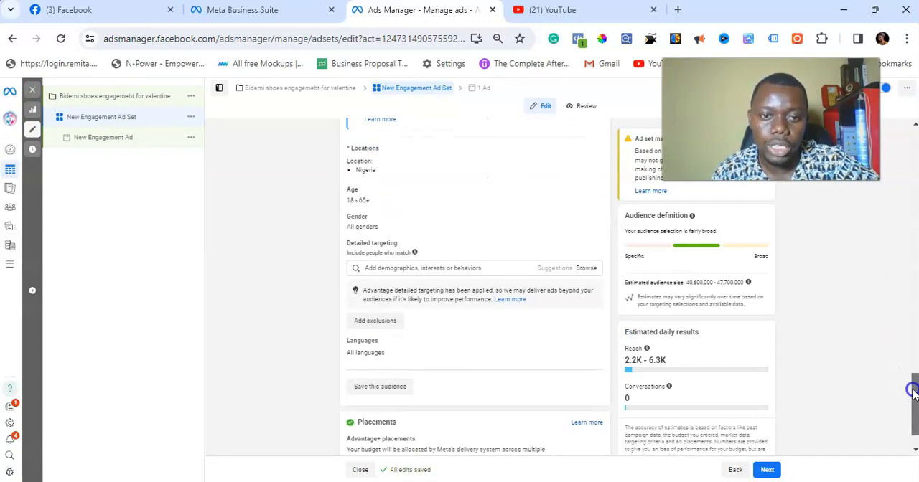
left_click(590, 151)
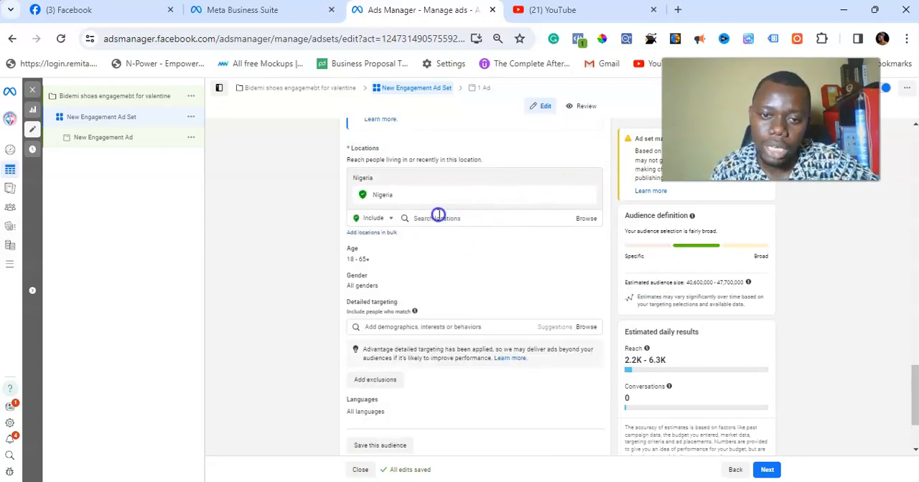
left_click(438, 219)
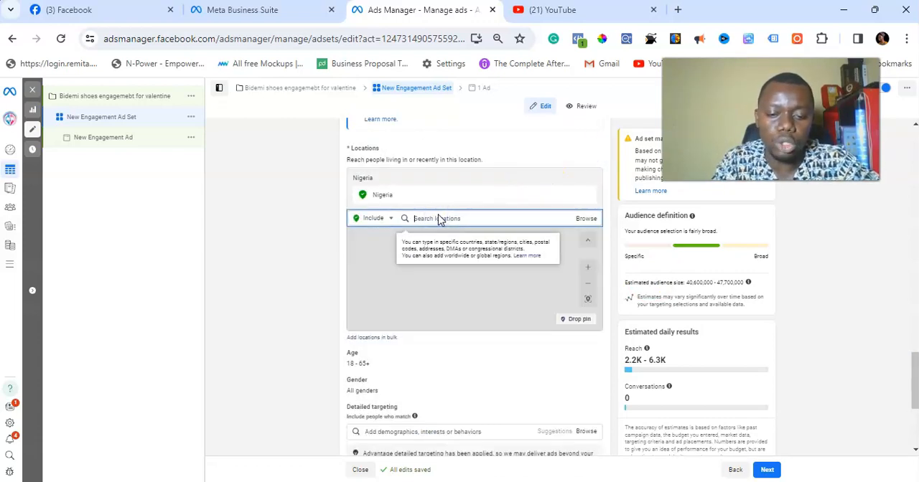
type("lagos")
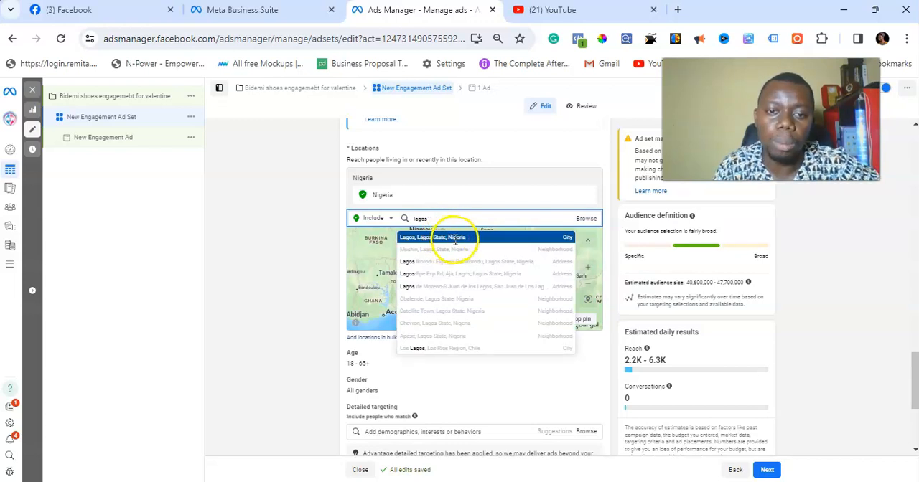
left_click(448, 240)
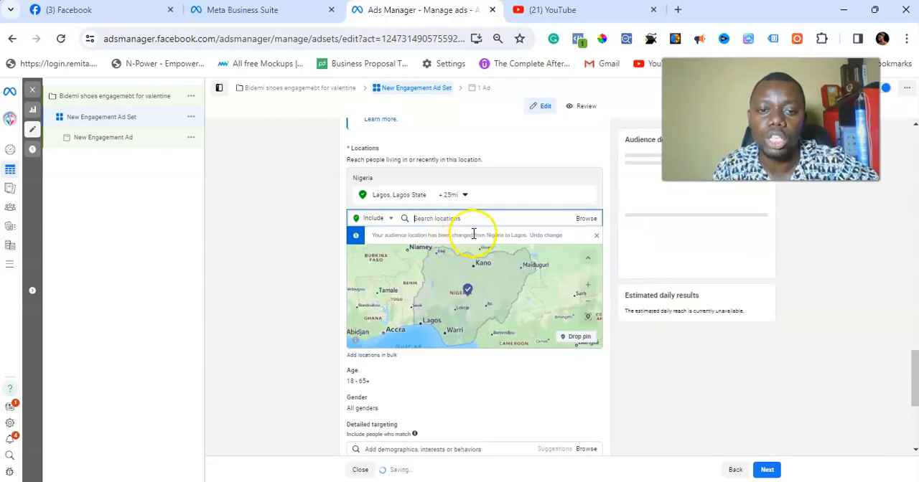
Step: Add the city of Abuja, Federal Capital Territory, as a second included audience location and check the estimated audience size
type("f")
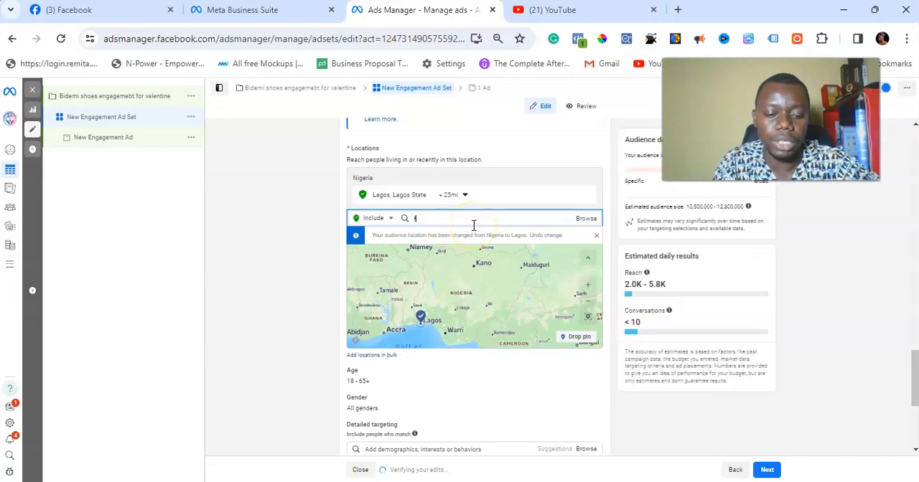
type("e")
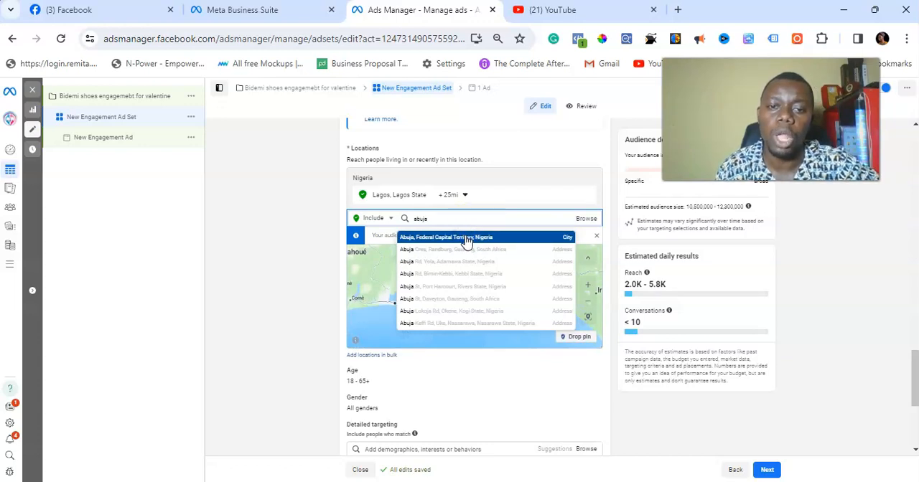
left_click(467, 240)
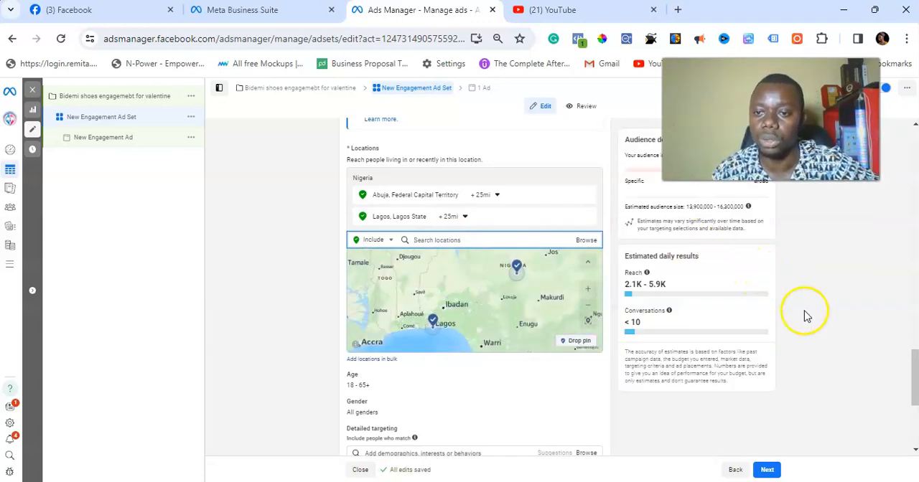
left_click_drag(673, 207, 718, 207)
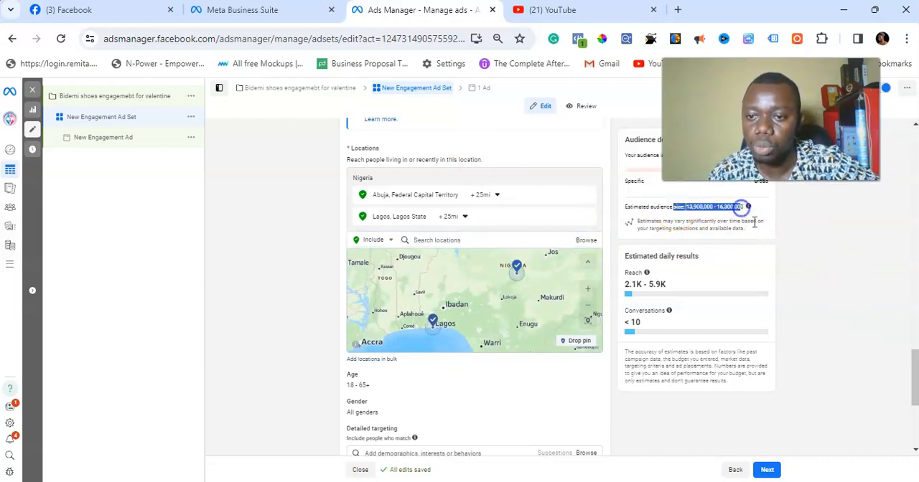
Step: Set the audience age range to a minimum of 25 and a maximum of 45
left_click_drag(916, 364, 916, 391)
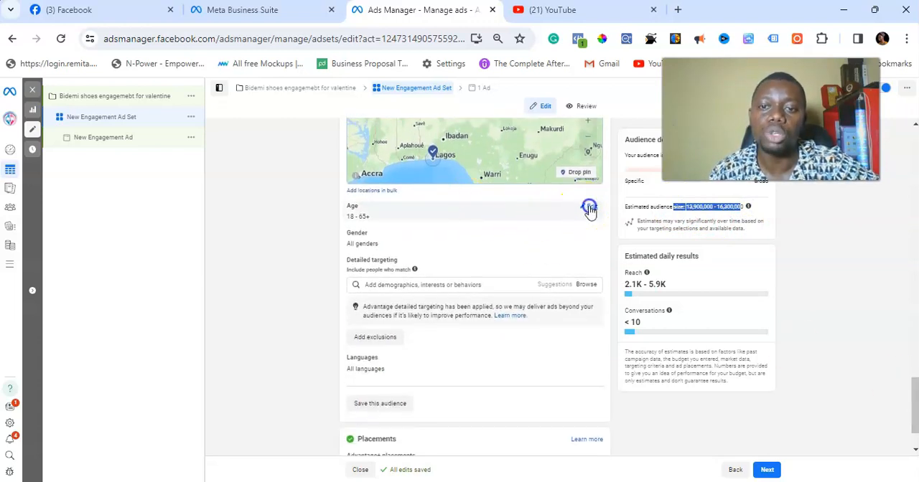
left_click(590, 206)
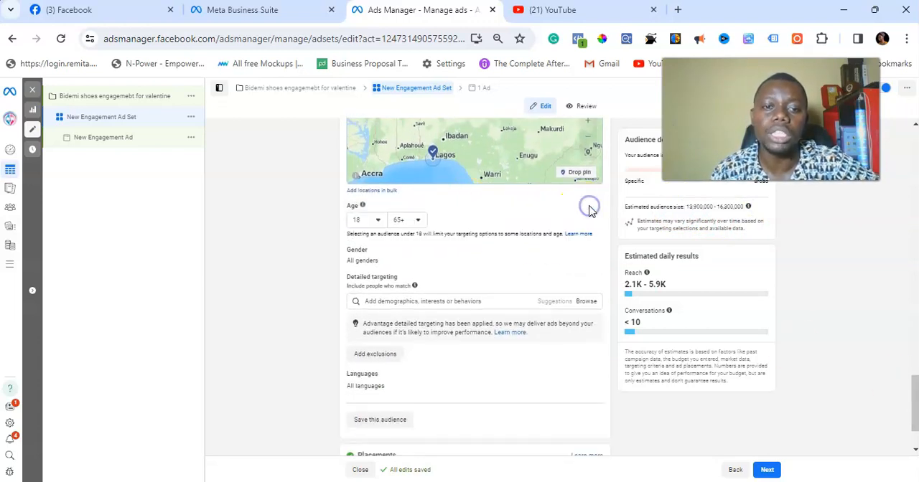
left_click(377, 221)
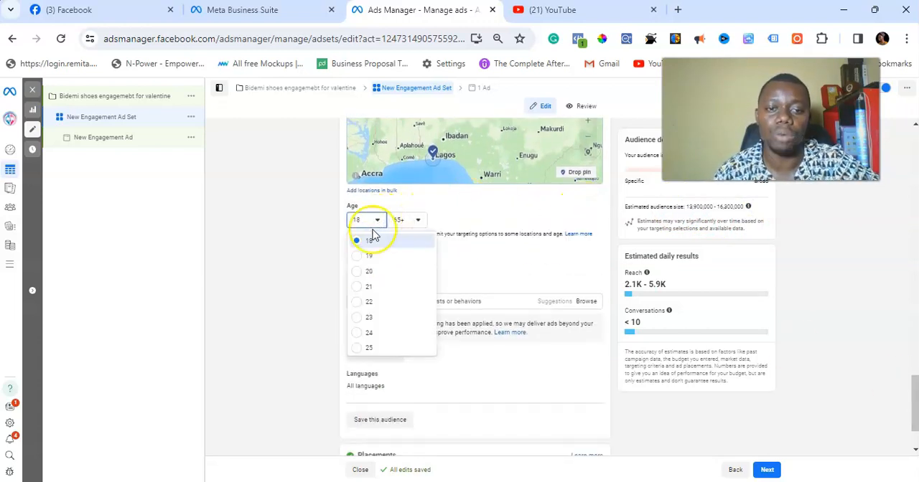
left_click(369, 347)
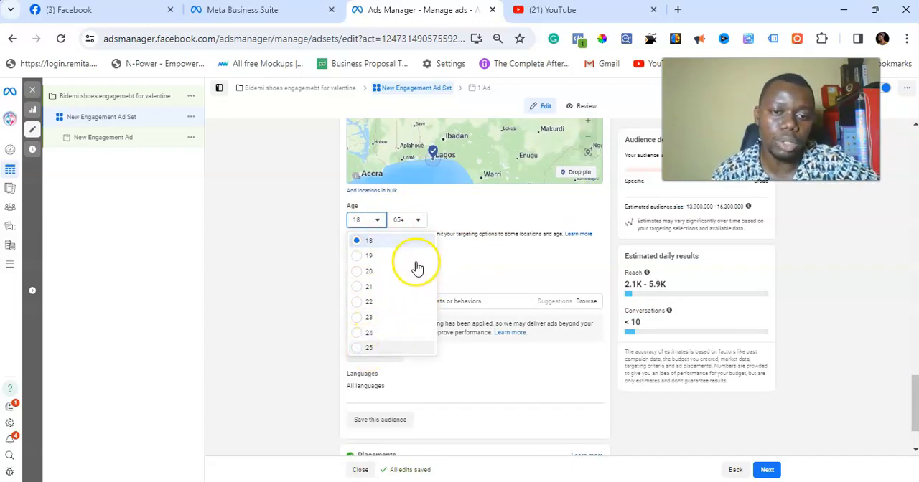
left_click(407, 222)
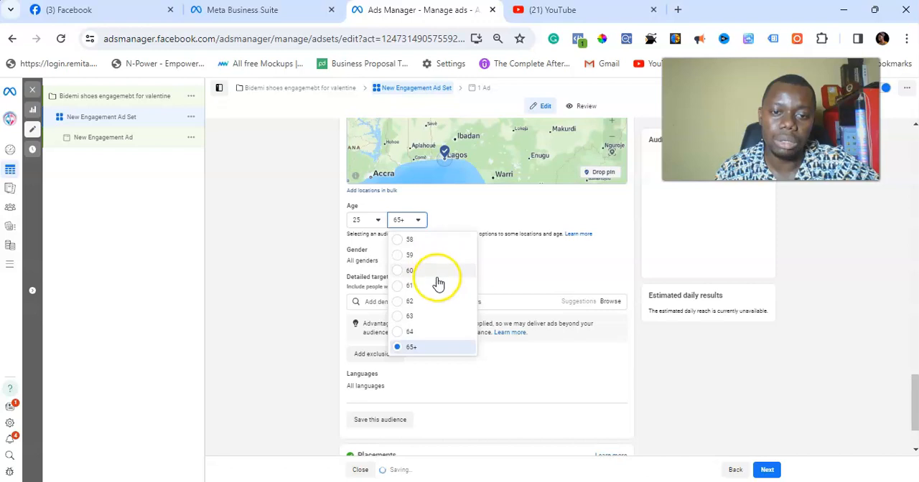
scroll(420, 323, "up", 3)
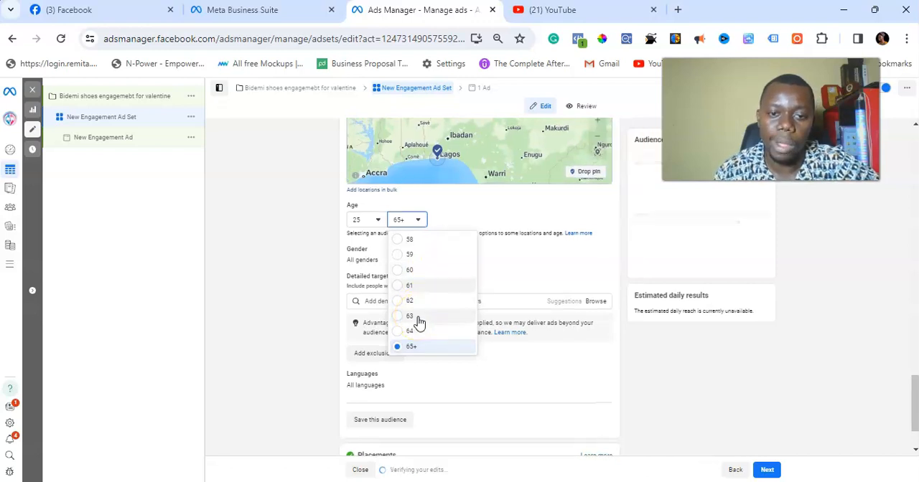
scroll(420, 323, "up", 3)
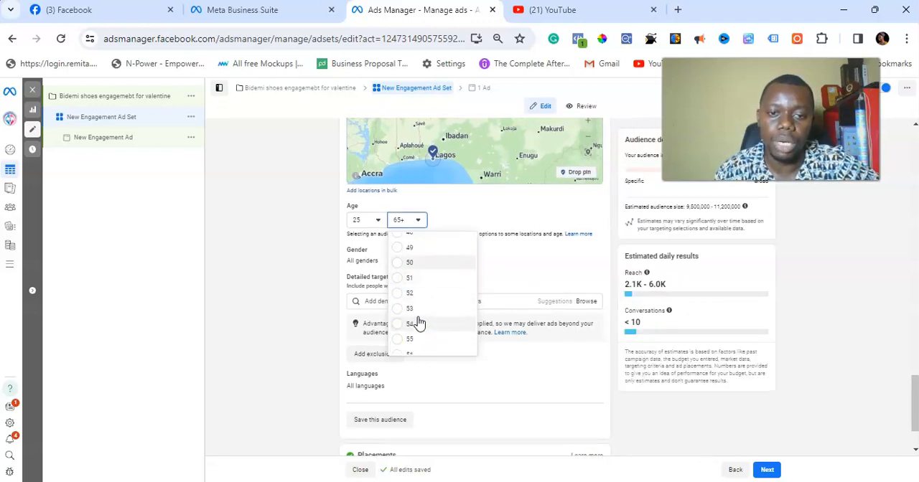
scroll(420, 323, "up", 3)
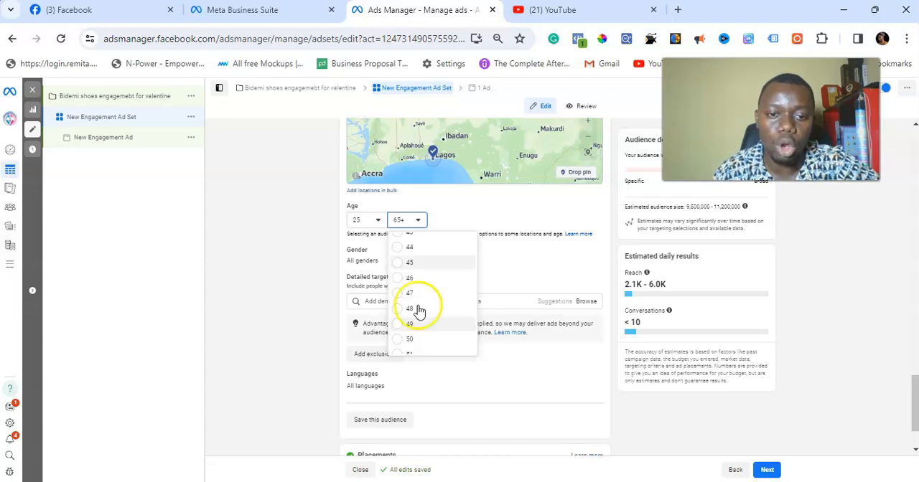
left_click(421, 265)
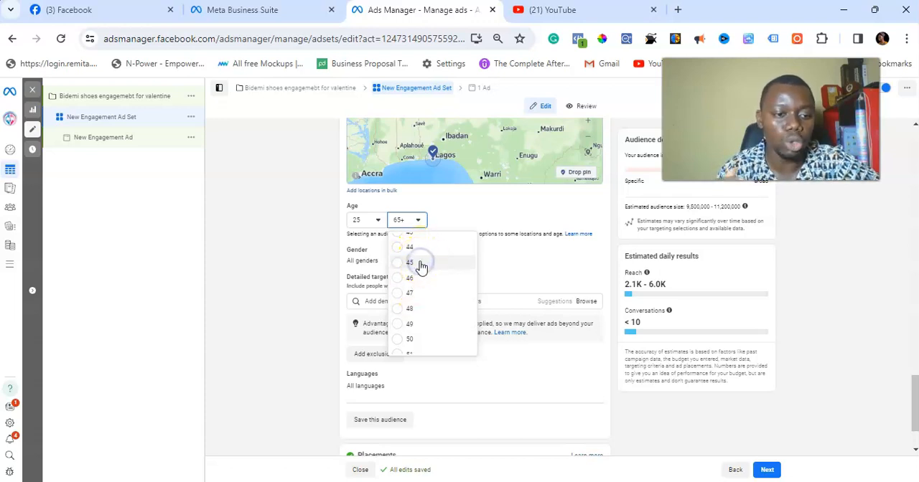
left_click(421, 265)
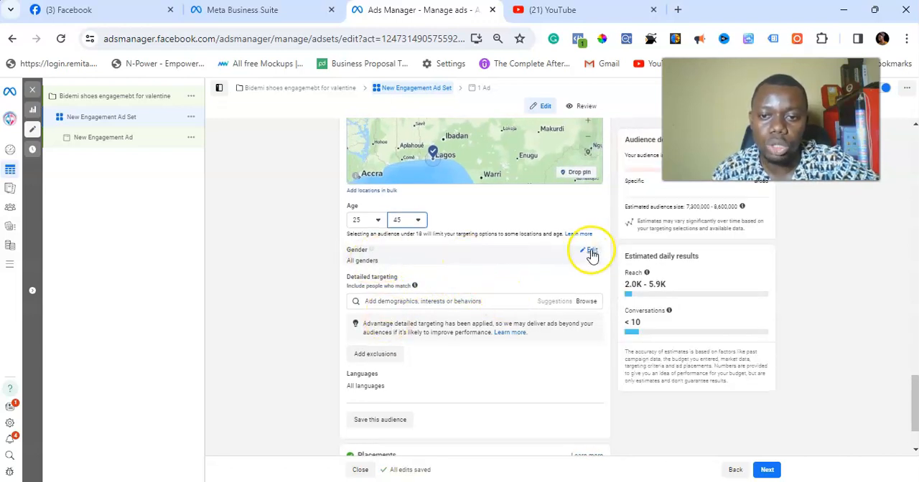
Step: Limit the audience gender to Women and review the estimated audience size
left_click(591, 253)
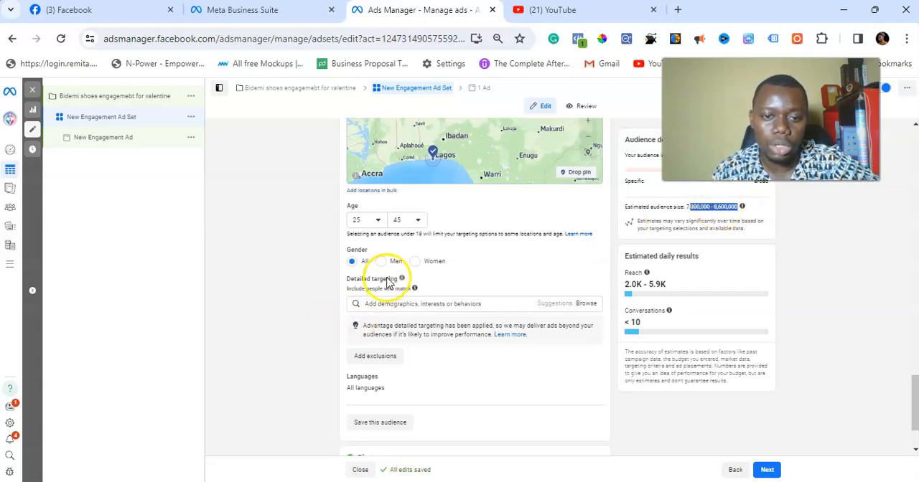
left_click(416, 262)
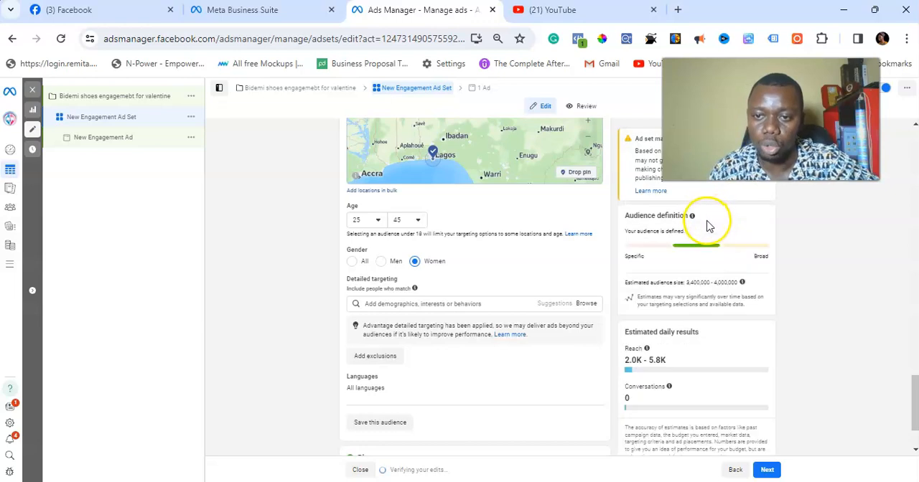
scroll(720, 296, "up", 5)
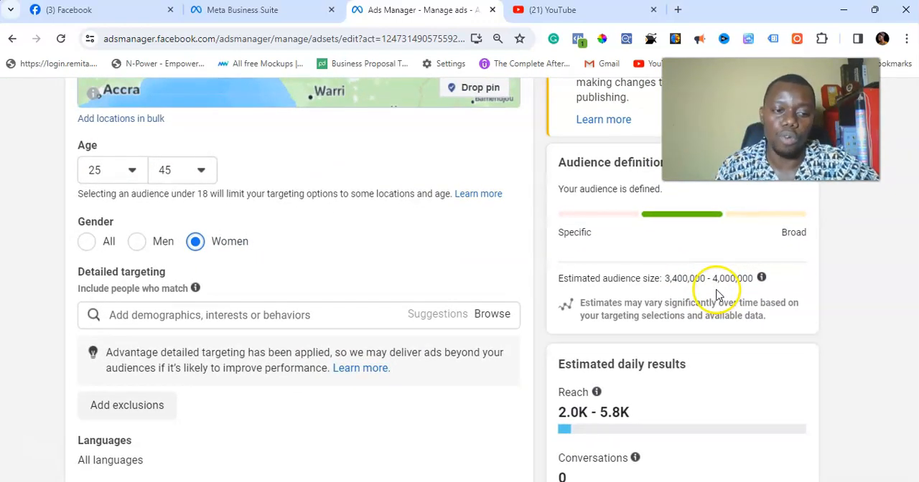
scroll(717, 294, "down", 5)
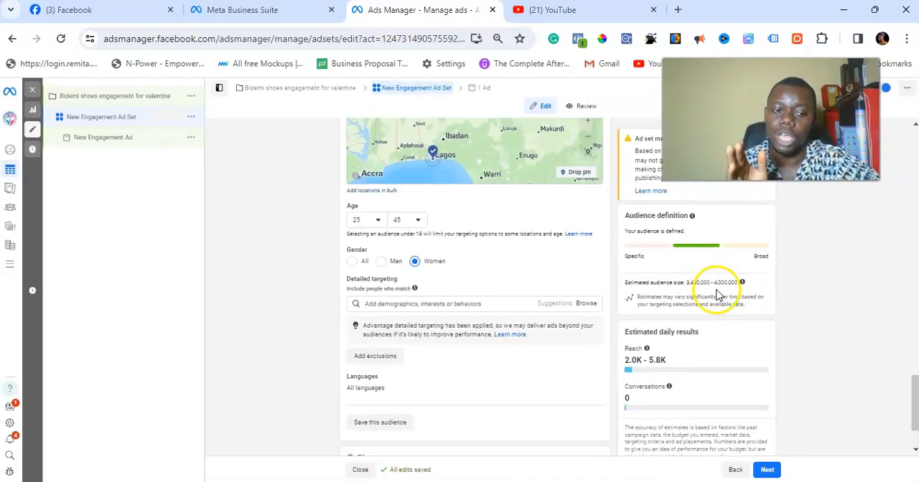